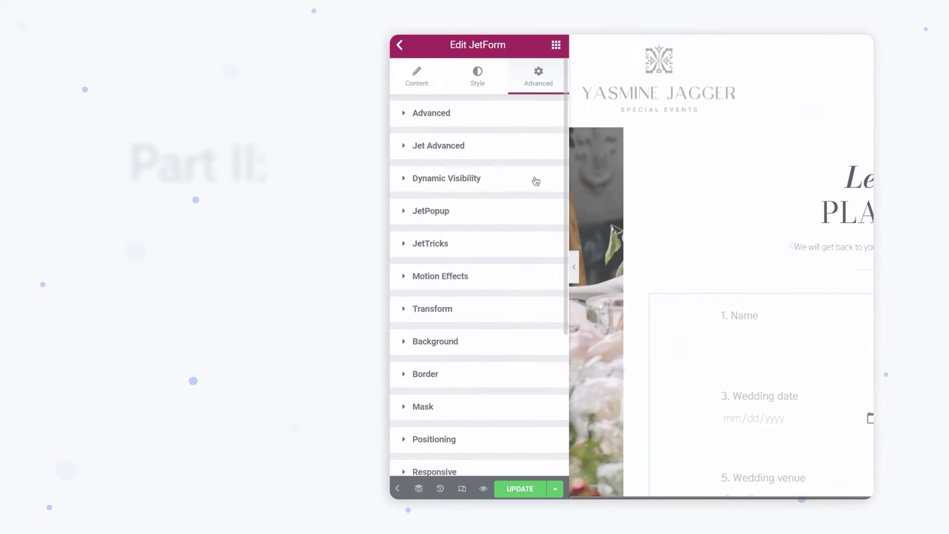
- Review the Dynamic Visibility condition that hides the form when the status equals success
{"action": "left_click", "coordinate": [536, 180]}
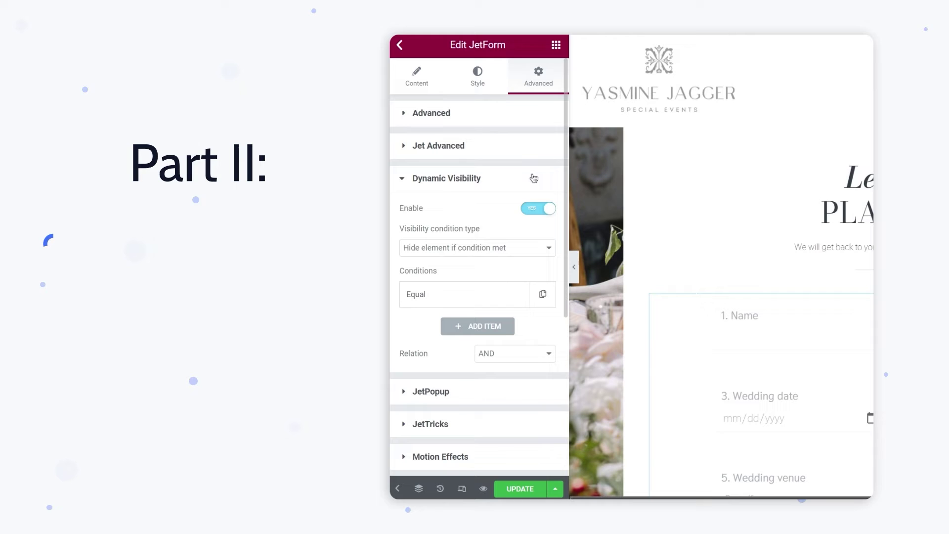
{"action": "left_click", "coordinate": [522, 246]}
{"action": "left_click", "coordinate": [522, 247]}
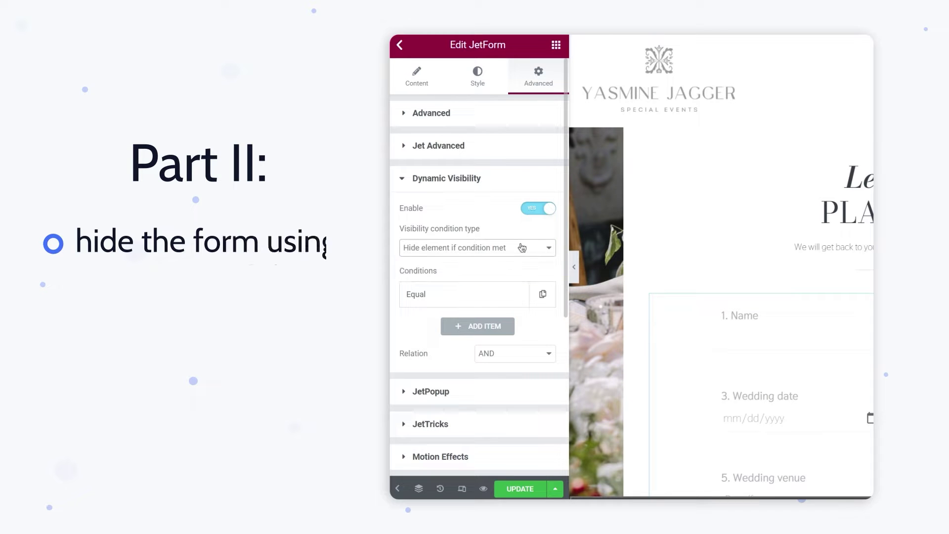
{"action": "left_click", "coordinate": [499, 295]}
{"action": "scroll", "coordinate": [497, 277], "scroll_direction": "down", "scroll_amount": 3}
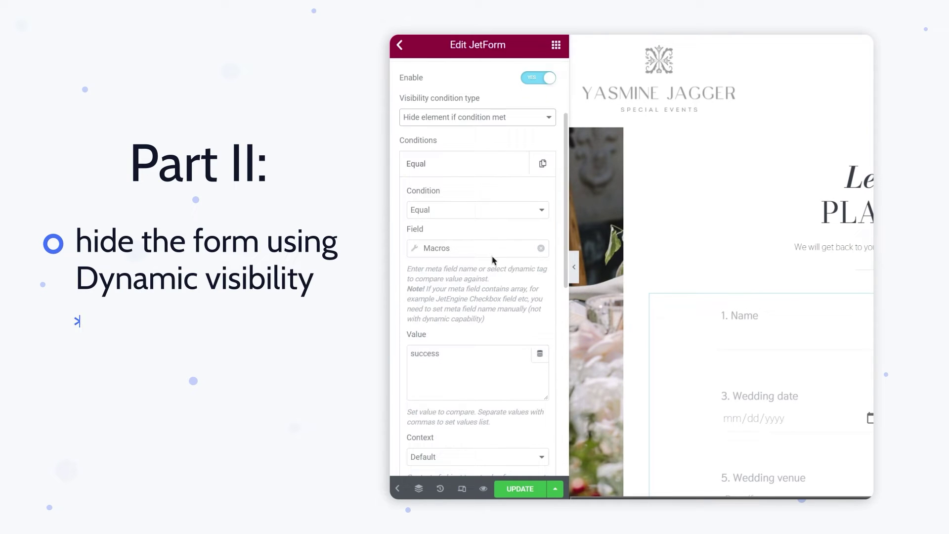
{"action": "left_click", "coordinate": [486, 211]}
{"action": "left_click", "coordinate": [486, 211]}
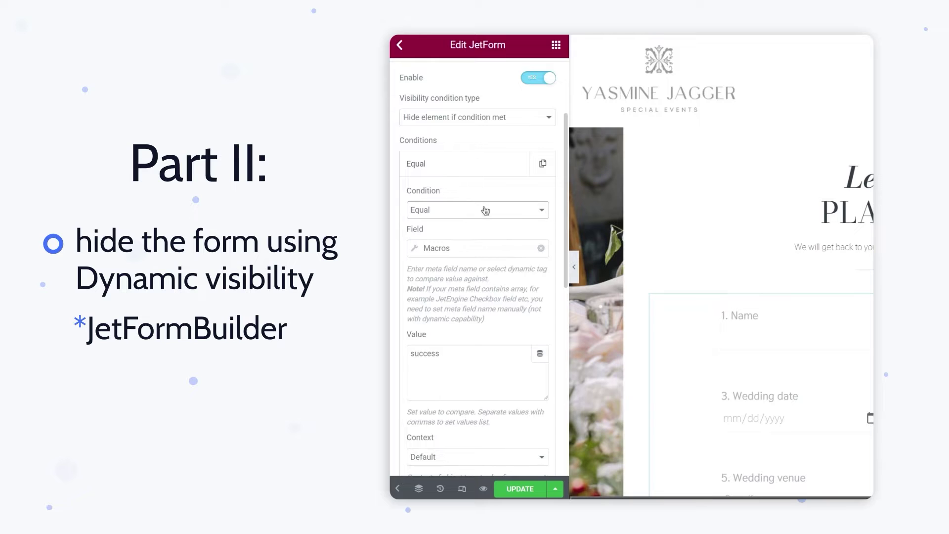
{"action": "left_click", "coordinate": [507, 249]}
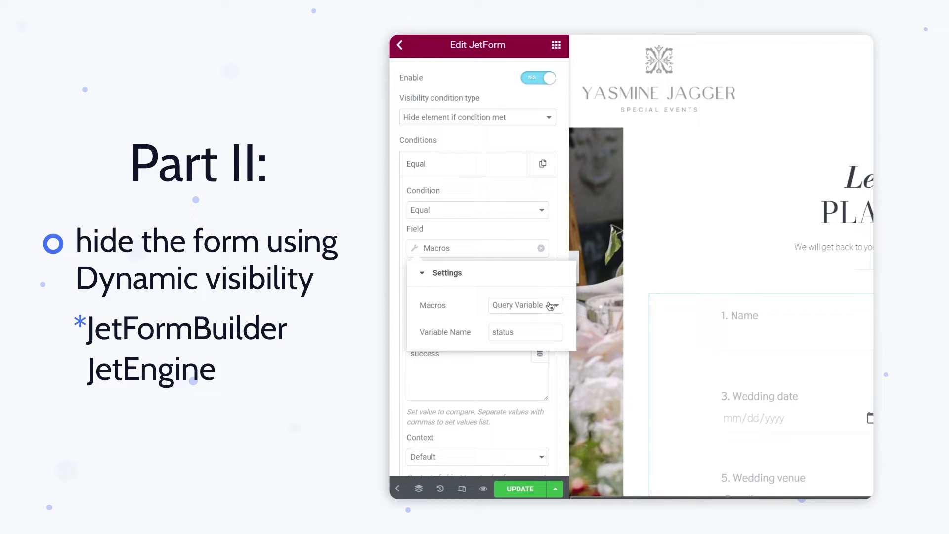
{"action": "left_click", "coordinate": [504, 362]}
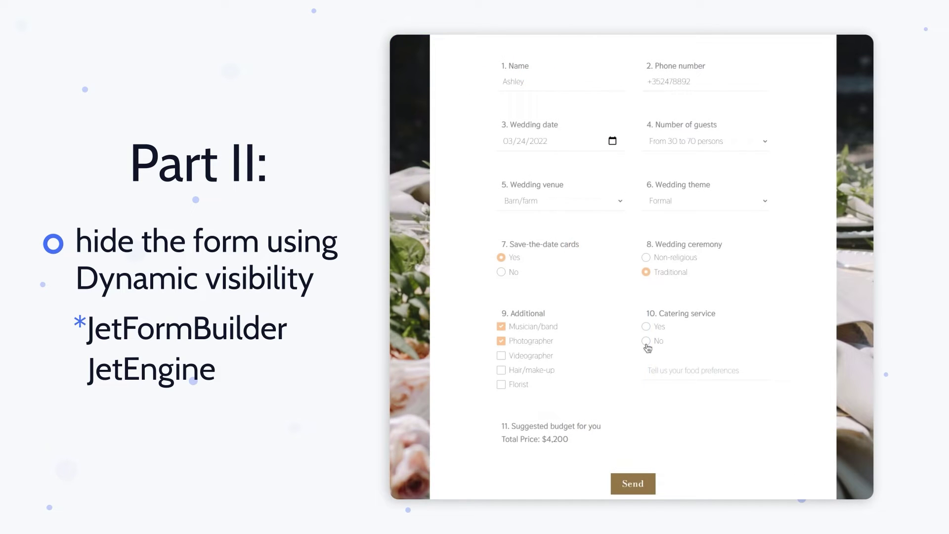
- Answer No for catering service and submit the wedding request
{"action": "left_click", "coordinate": [647, 341]}
{"action": "scroll", "coordinate": [648, 348], "scroll_direction": "down", "scroll_amount": 3}
{"action": "left_click", "coordinate": [636, 353]}
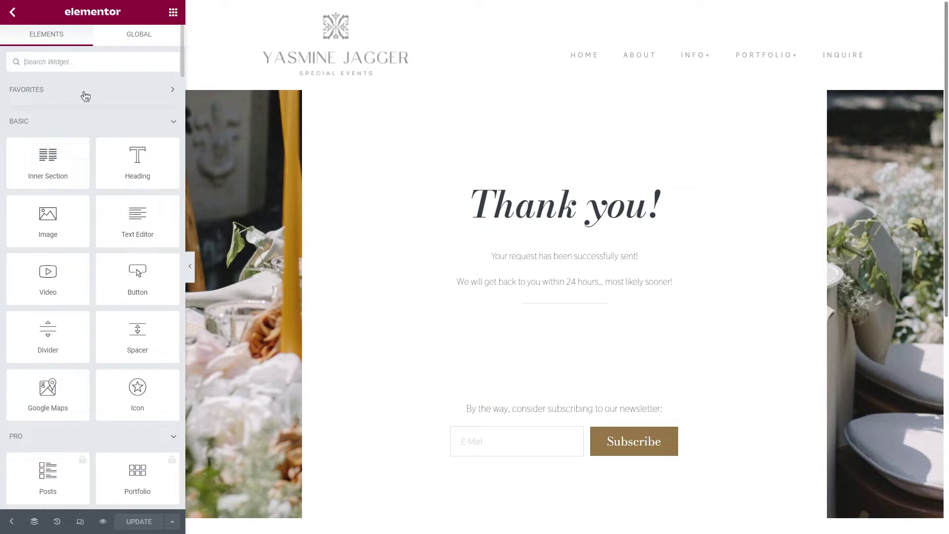
- Open Elementor's main hamburger menu on the Thank you page! editor
{"action": "left_click", "coordinate": [12, 12]}
- Exit Elementor and open the Request form from JetFormBuilder > Forms for editing
{"action": "left_click", "coordinate": [119, 226]}
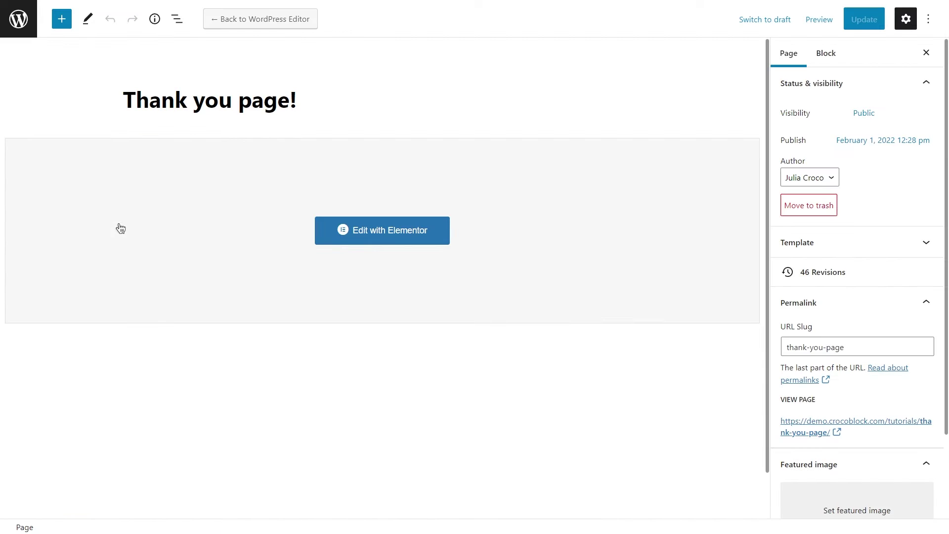
{"action": "left_click", "coordinate": [21, 22]}
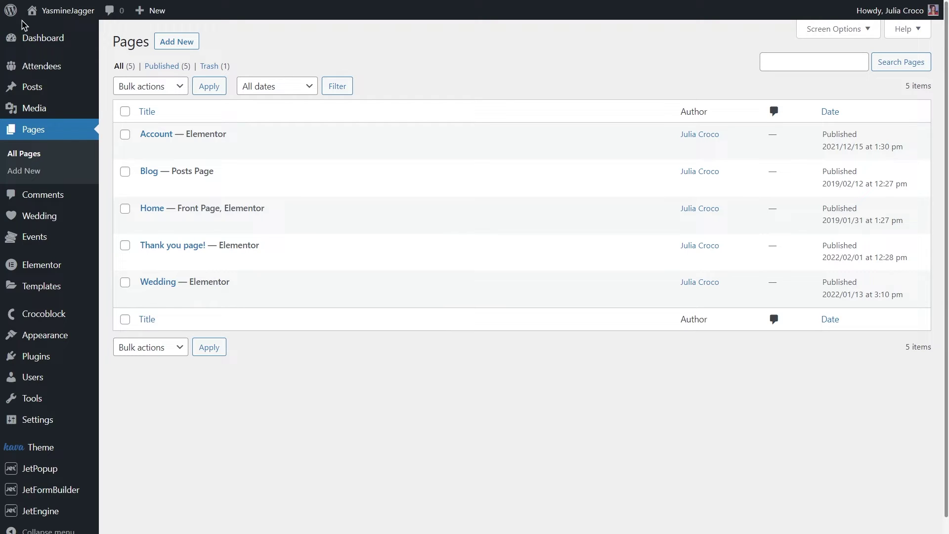
{"action": "mouse_move", "coordinate": [75, 489]}
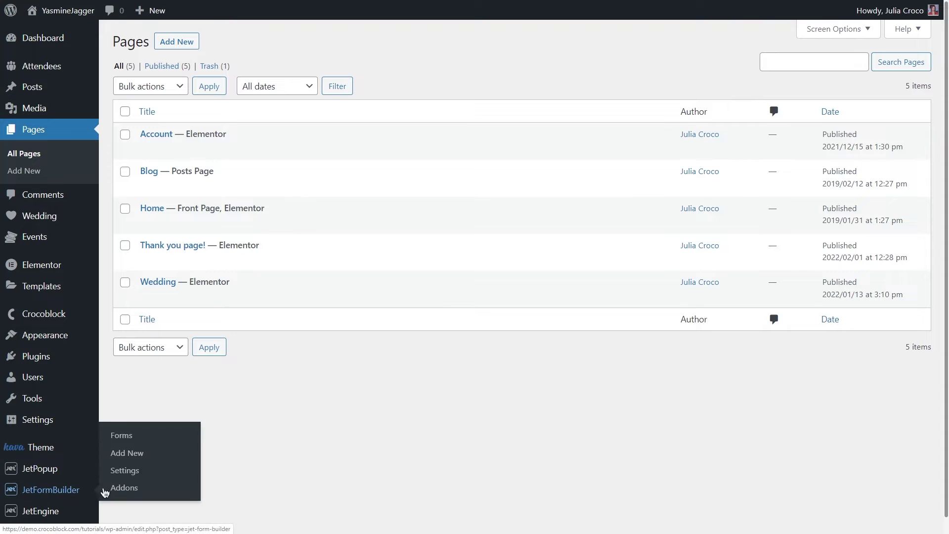
{"action": "left_click", "coordinate": [152, 437]}
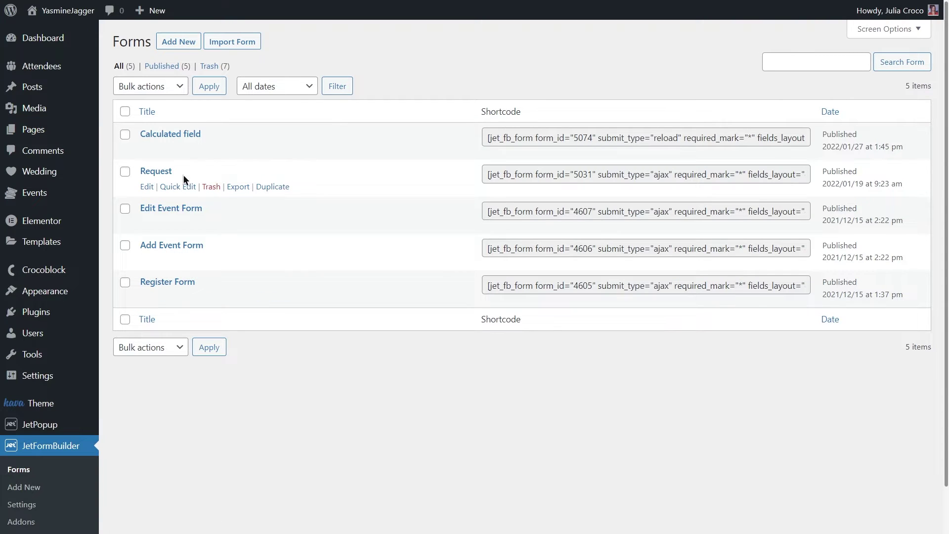
{"action": "left_click", "coordinate": [147, 187]}
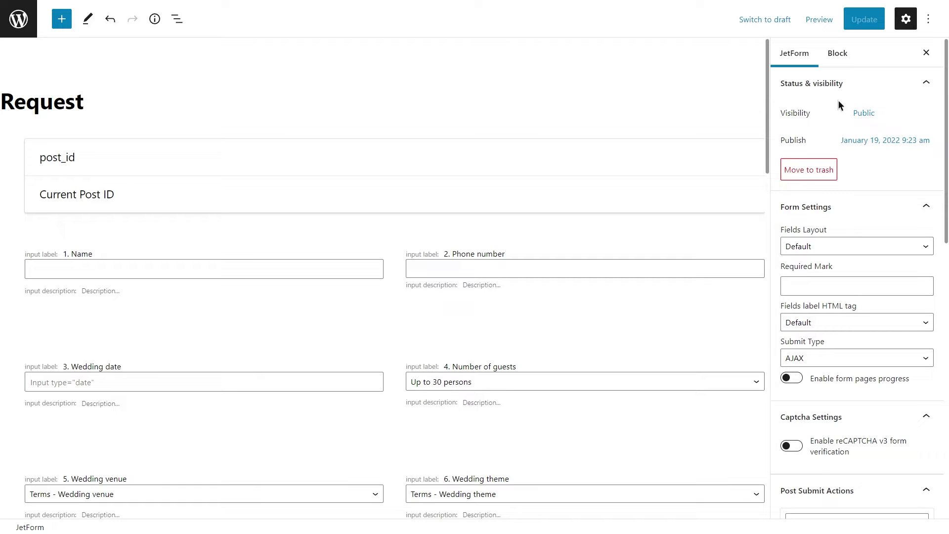
- Collapse the status, form and captcha panels and add a Redirect to Page action
{"action": "left_click", "coordinate": [846, 84]}
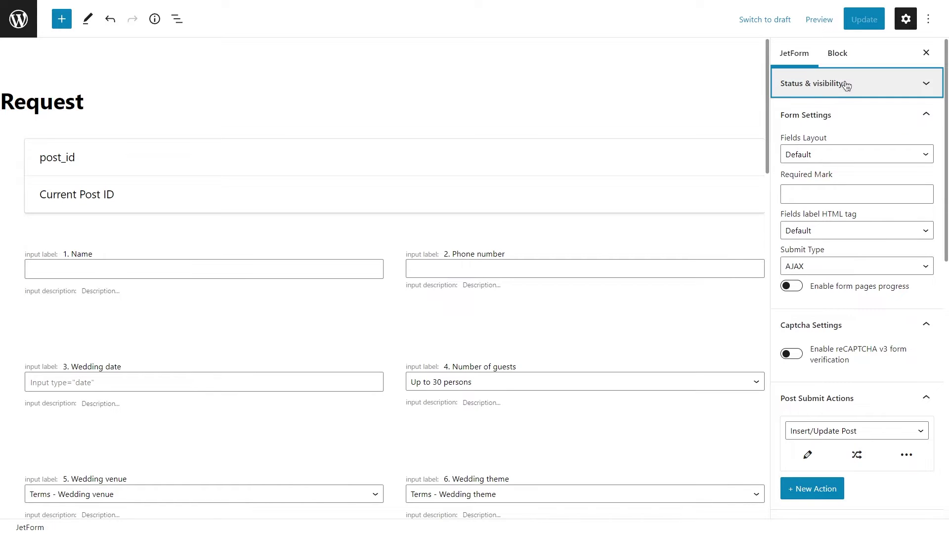
{"action": "left_click", "coordinate": [850, 115]}
{"action": "left_click", "coordinate": [852, 145]}
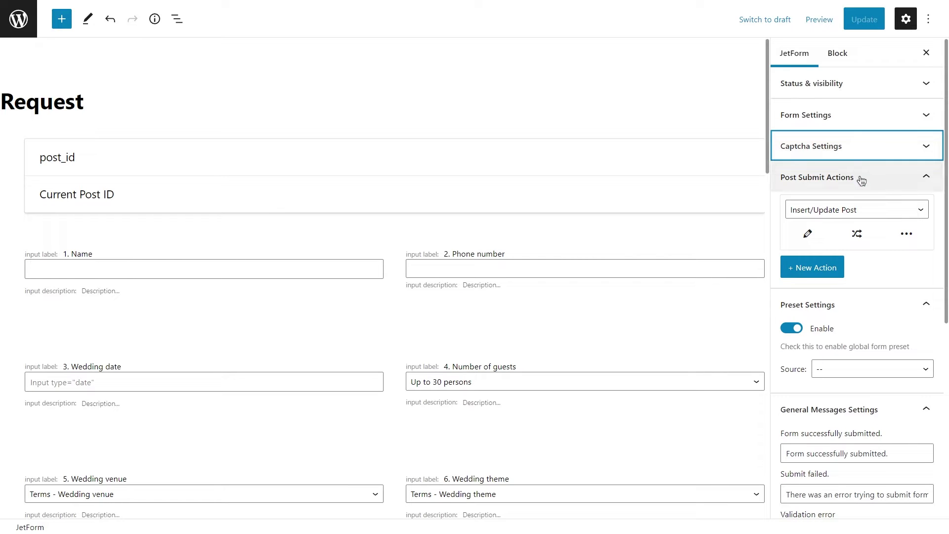
{"action": "left_click", "coordinate": [815, 268]}
{"action": "left_click", "coordinate": [833, 270]}
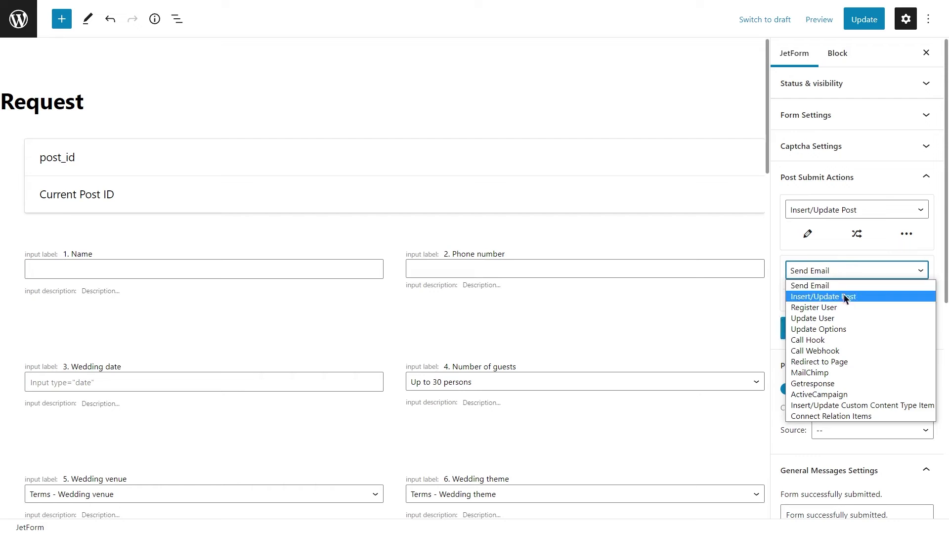
{"action": "left_click", "coordinate": [859, 363]}
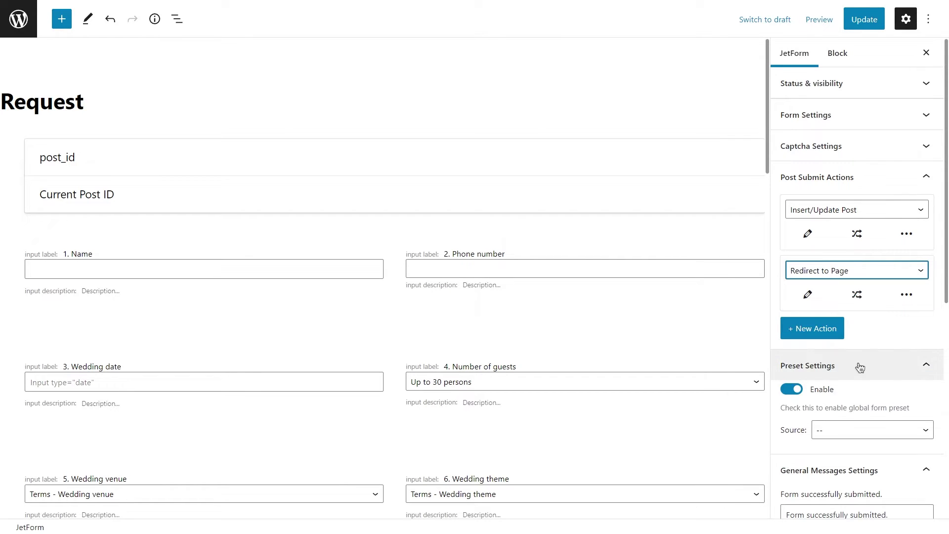
- Point the redirect to the static page 'Thank you page!' and update the action
{"action": "left_click", "coordinate": [810, 295]}
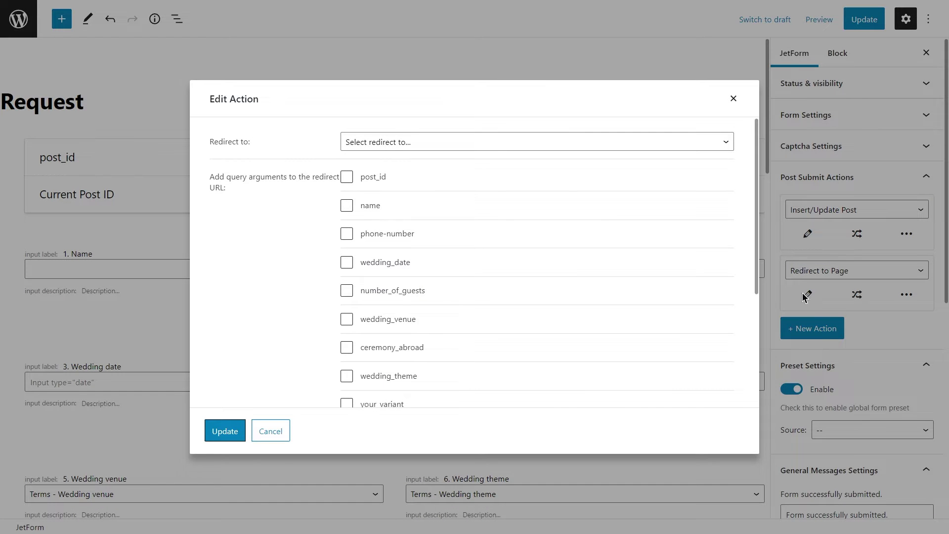
{"action": "left_click", "coordinate": [490, 143]}
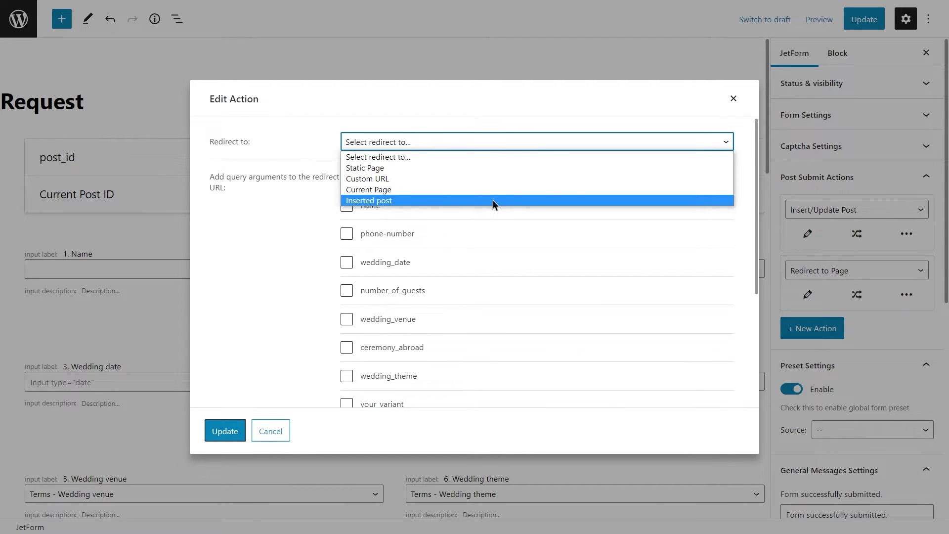
{"action": "left_click", "coordinate": [493, 168]}
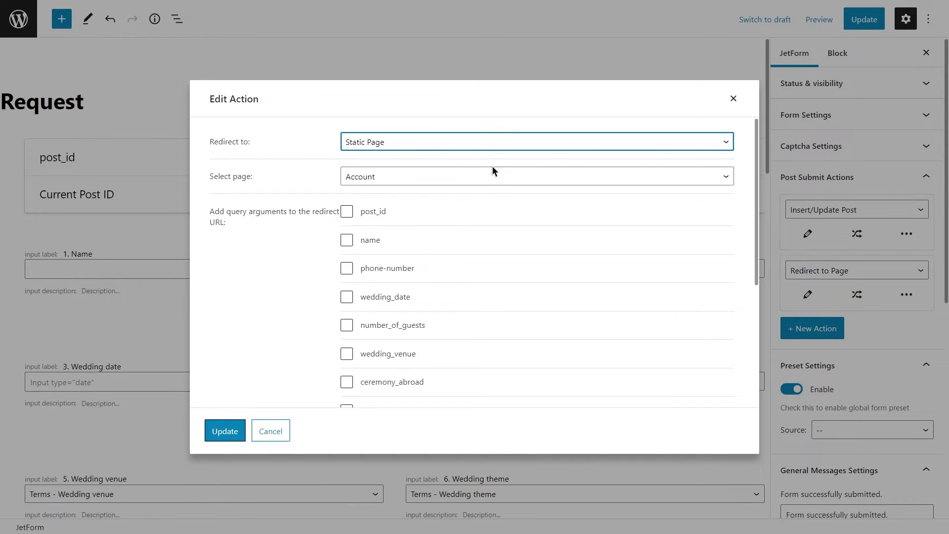
{"action": "left_click", "coordinate": [491, 177]}
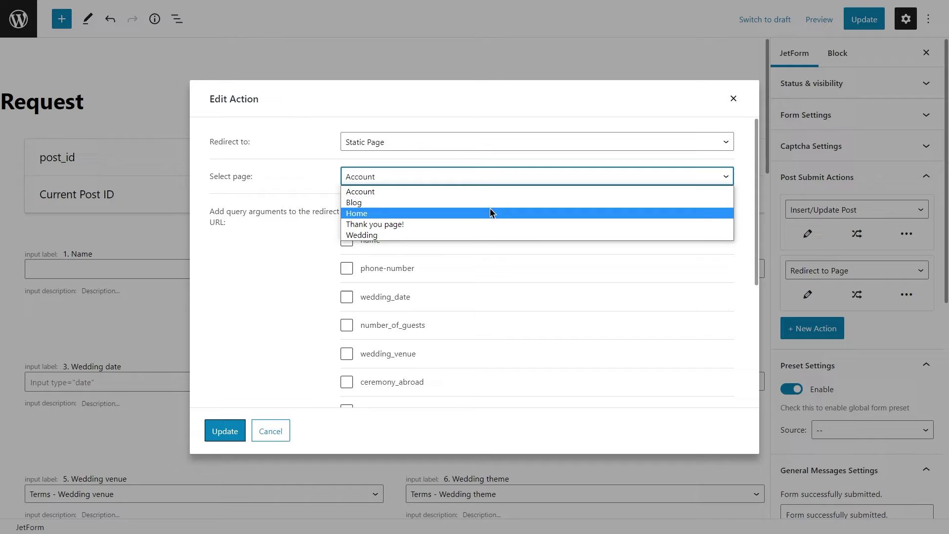
{"action": "left_click", "coordinate": [491, 224]}
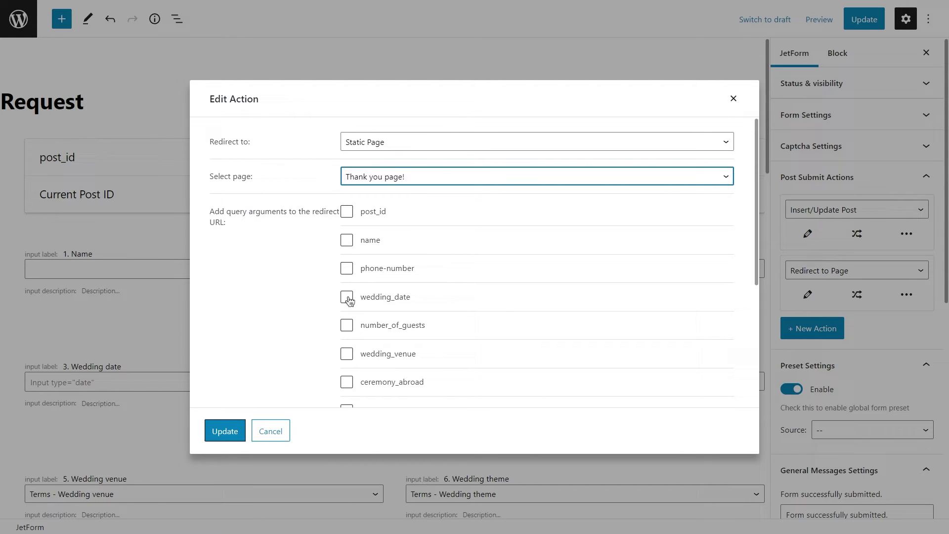
{"action": "left_click", "coordinate": [225, 428]}
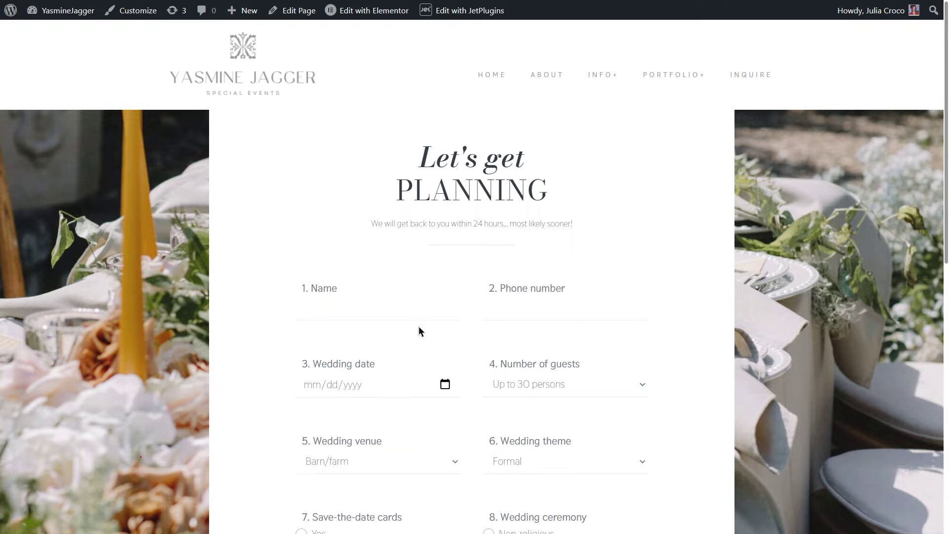
- Enter the requester's name and phone, wedding date April 28, 2022, and 30–70 guests
{"action": "left_click", "coordinate": [343, 311]}
{"action": "type", "text": "Alice"}
{"action": "left_click", "coordinate": [502, 307]}
{"action": "type", "text": "563563563"}
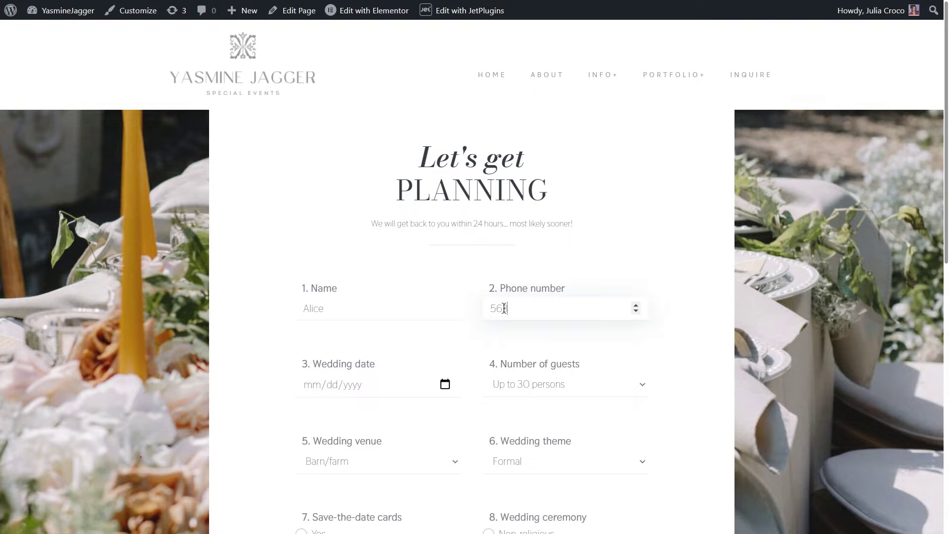
{"action": "left_click", "coordinate": [446, 384]}
{"action": "left_click", "coordinate": [414, 212]}
{"action": "left_click", "coordinate": [414, 212]}
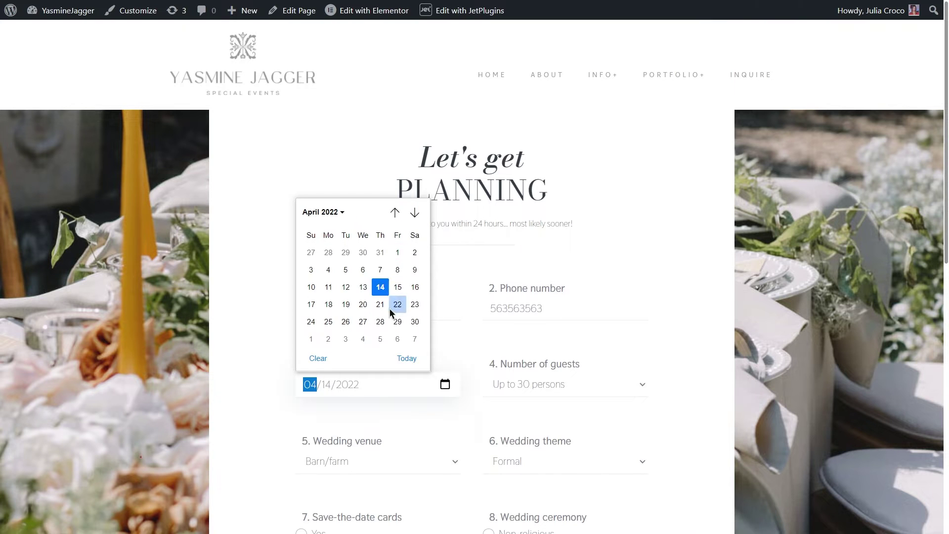
{"action": "left_click", "coordinate": [386, 322]}
{"action": "left_click", "coordinate": [585, 385]}
{"action": "left_click", "coordinate": [586, 417]}
- Choose save-the-date cards, Traditional ceremony, band, photographer, videographer, make-up, no catering, then send
{"action": "scroll", "coordinate": [586, 415], "scroll_direction": "down", "scroll_amount": 6}
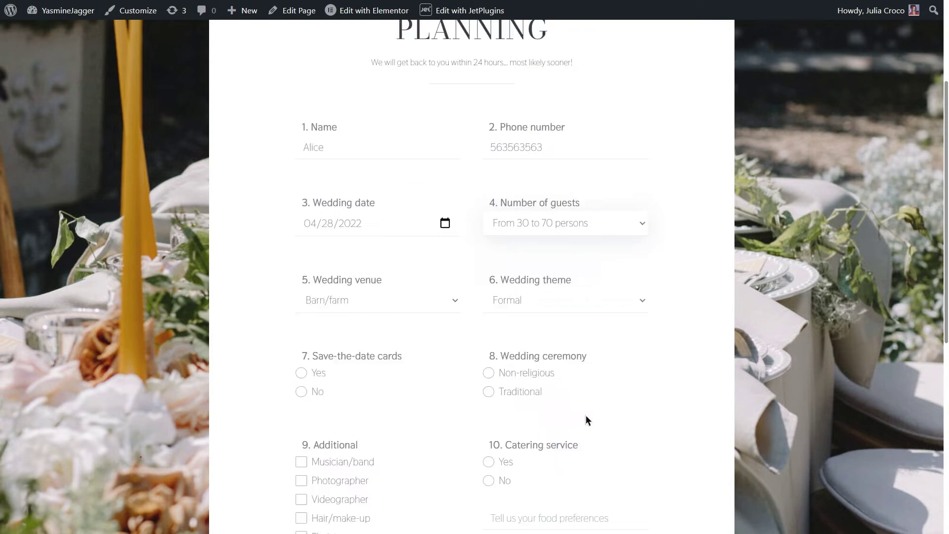
{"action": "left_click", "coordinate": [315, 238]}
{"action": "left_click", "coordinate": [491, 256]}
{"action": "left_click", "coordinate": [341, 327]}
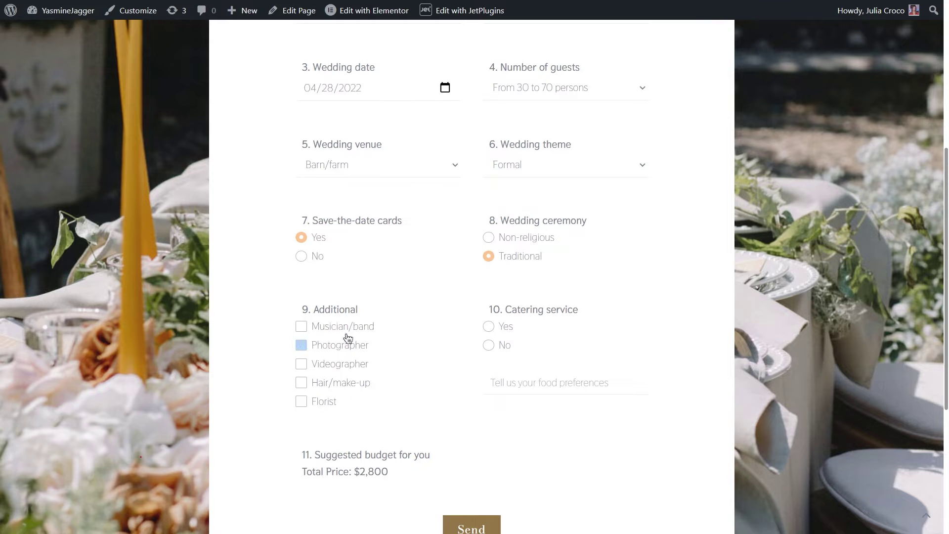
{"action": "left_click", "coordinate": [346, 344]}
{"action": "left_click", "coordinate": [348, 364]}
{"action": "left_click", "coordinate": [350, 381]}
{"action": "left_click", "coordinate": [503, 347]}
{"action": "scroll", "coordinate": [502, 349], "scroll_direction": "down", "scroll_amount": 3}
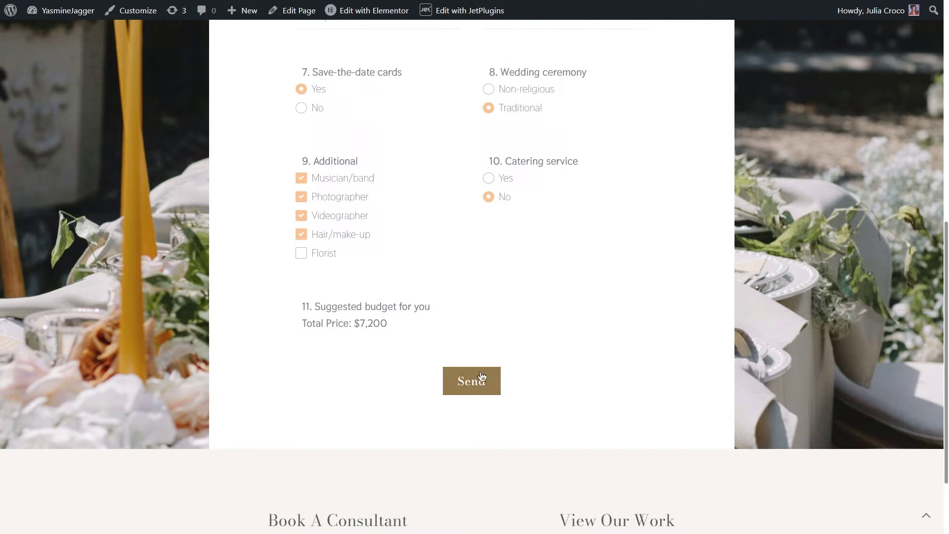
{"action": "left_click", "coordinate": [473, 382]}
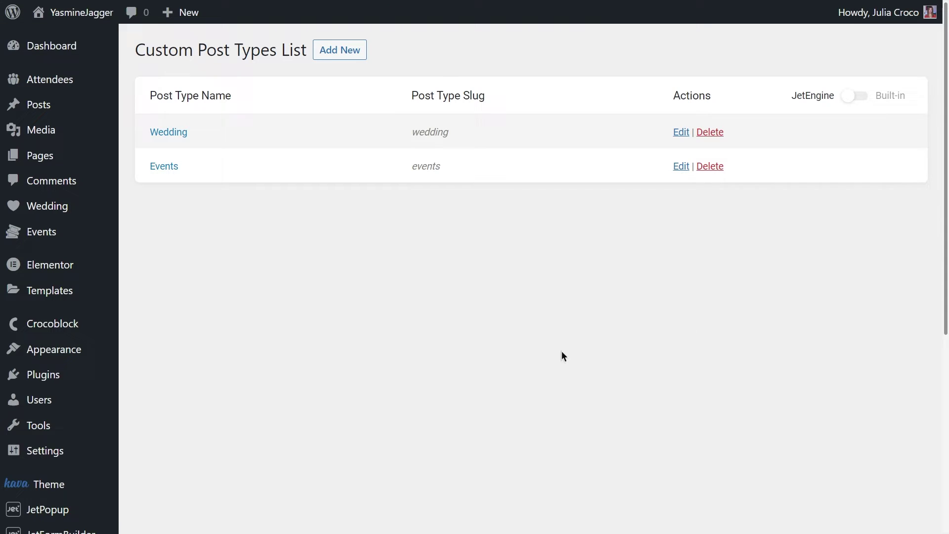
- Open the Wedding post type and scroll through its meta fields to check their keys
{"action": "left_click", "coordinate": [167, 132]}
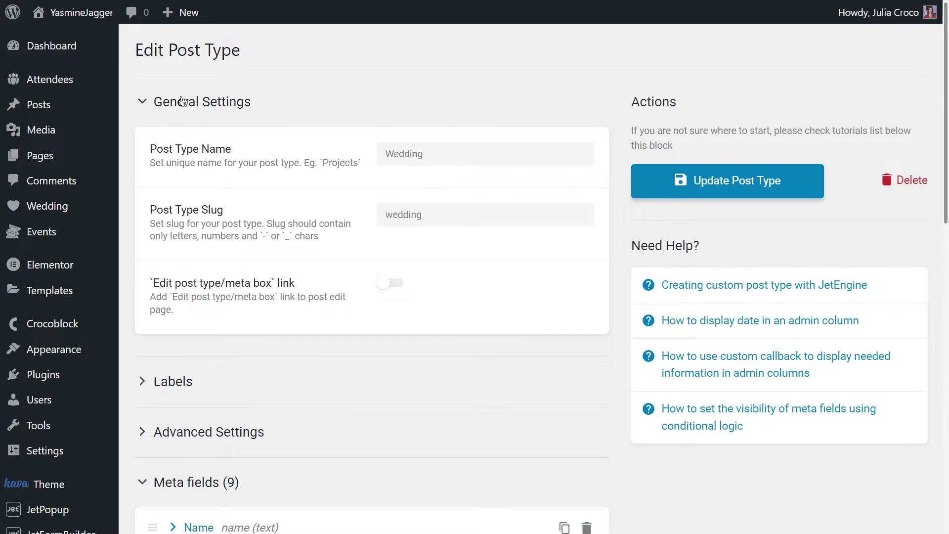
{"action": "left_click", "coordinate": [183, 101]}
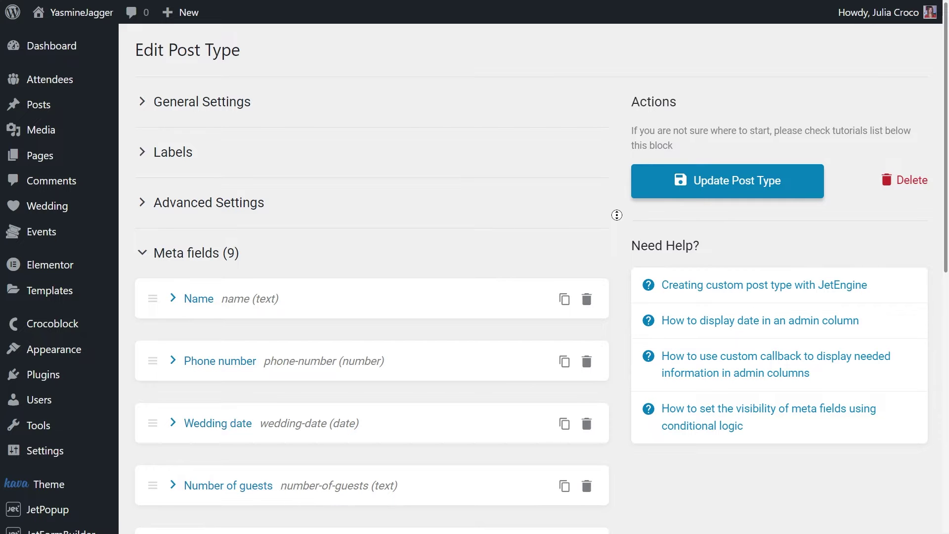
{"action": "scroll", "coordinate": [617, 217], "scroll_direction": "down", "scroll_amount": 1}
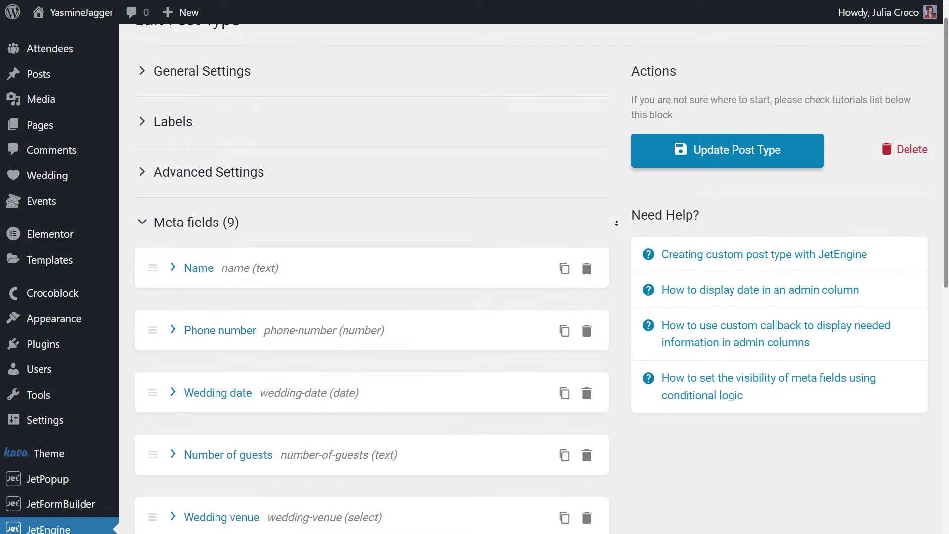
{"action": "scroll", "coordinate": [618, 223], "scroll_direction": "down", "scroll_amount": 1}
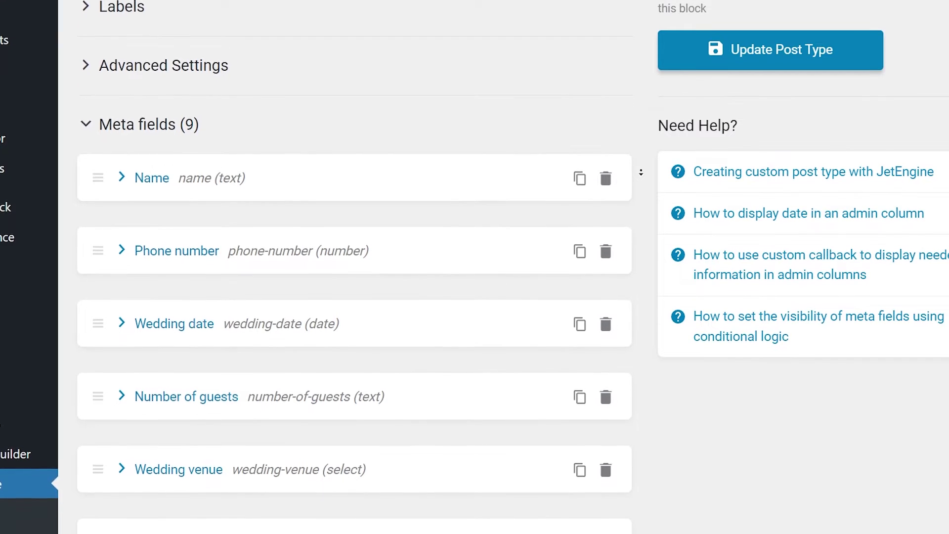
{"action": "scroll", "coordinate": [641, 172], "scroll_direction": "down", "scroll_amount": 2}
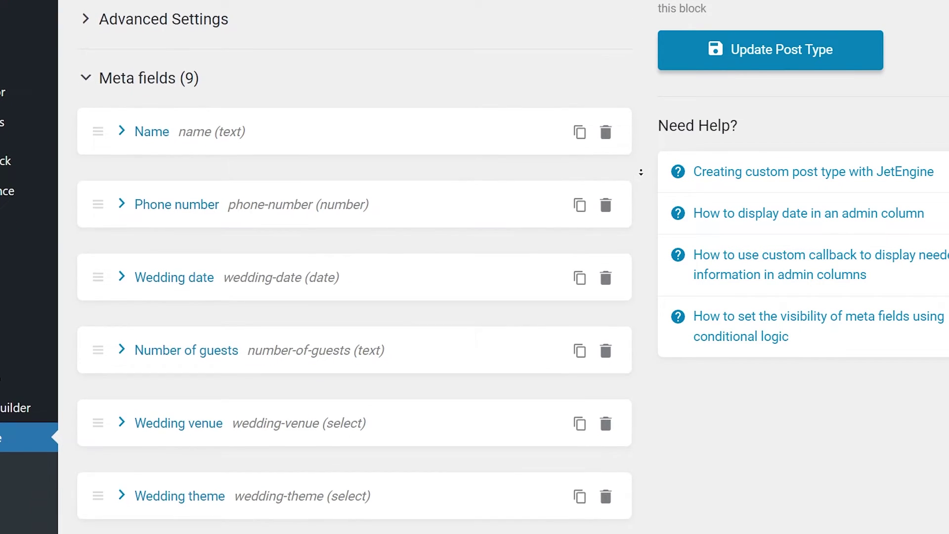
{"action": "scroll", "coordinate": [641, 172], "scroll_direction": "down", "scroll_amount": 2}
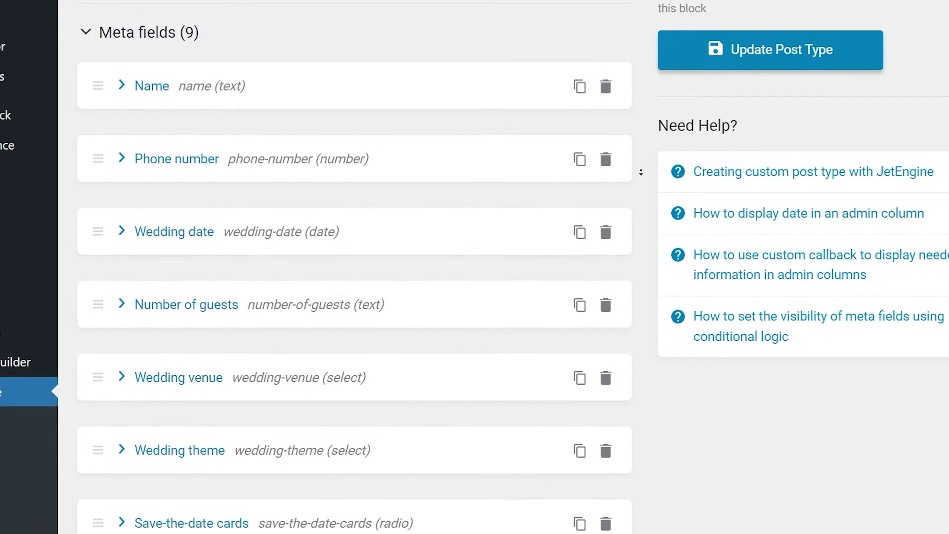
{"action": "scroll", "coordinate": [641, 172], "scroll_direction": "down", "scroll_amount": 2}
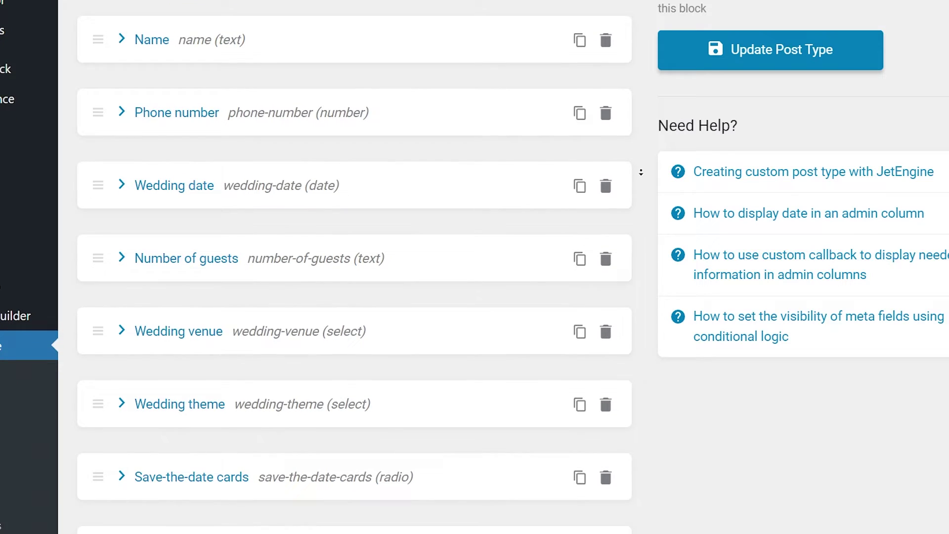
{"action": "scroll", "coordinate": [641, 172], "scroll_direction": "down", "scroll_amount": 2}
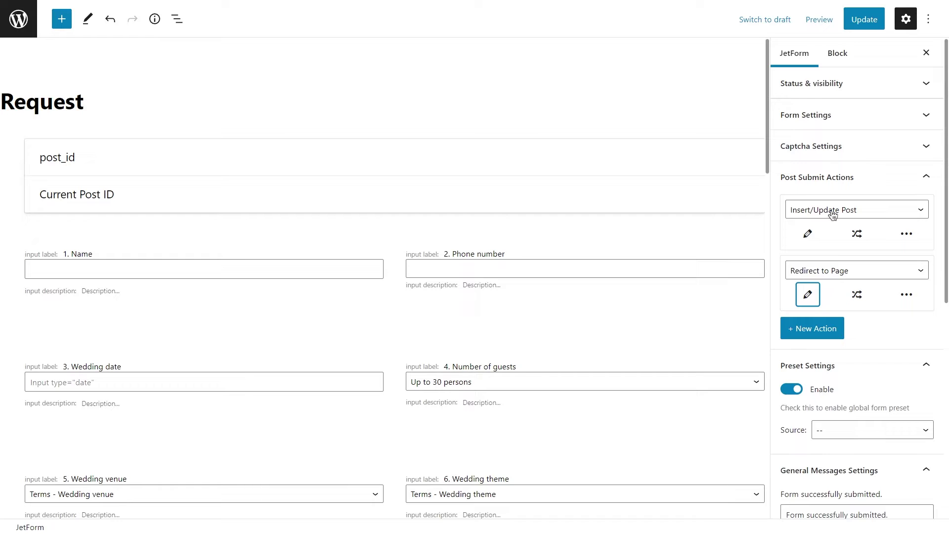
- Map Wedding date to post meta key 'wedding-date' in Insert/Update Post and save the Request form
{"action": "left_click", "coordinate": [808, 234]}
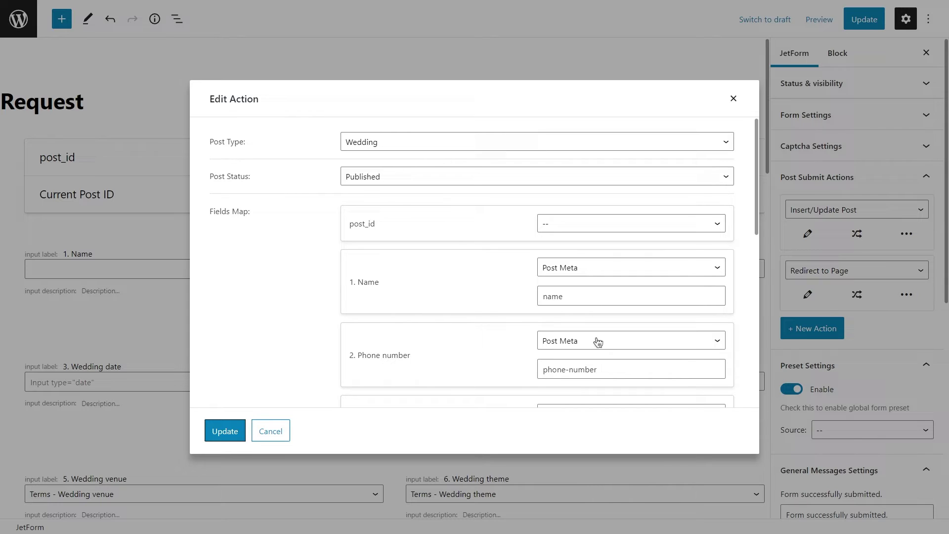
{"action": "scroll", "coordinate": [609, 366], "scroll_direction": "down", "scroll_amount": 1}
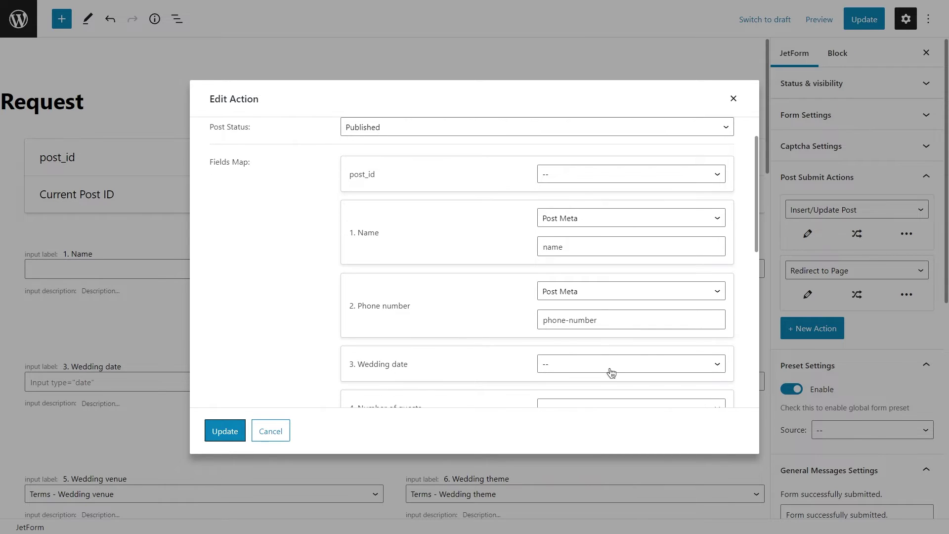
{"action": "left_click", "coordinate": [611, 372]}
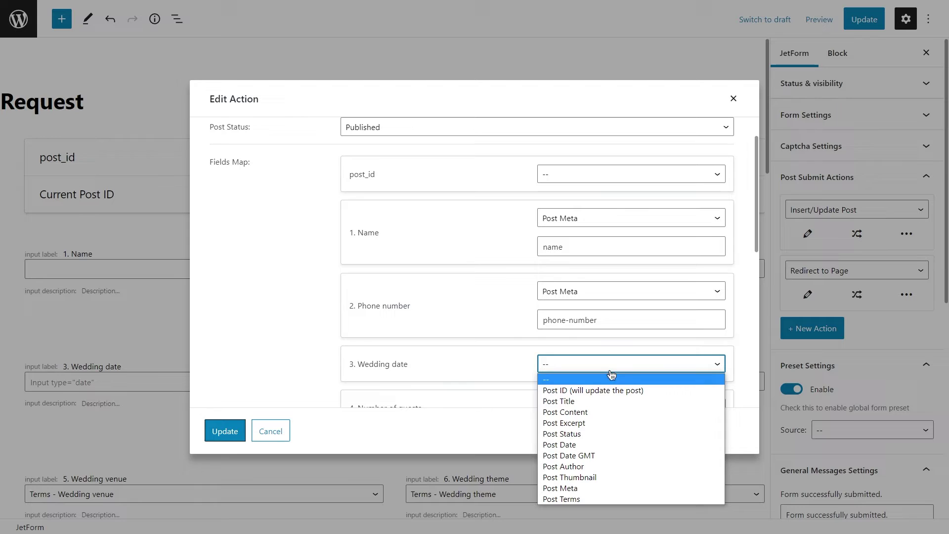
{"action": "left_click", "coordinate": [594, 488]}
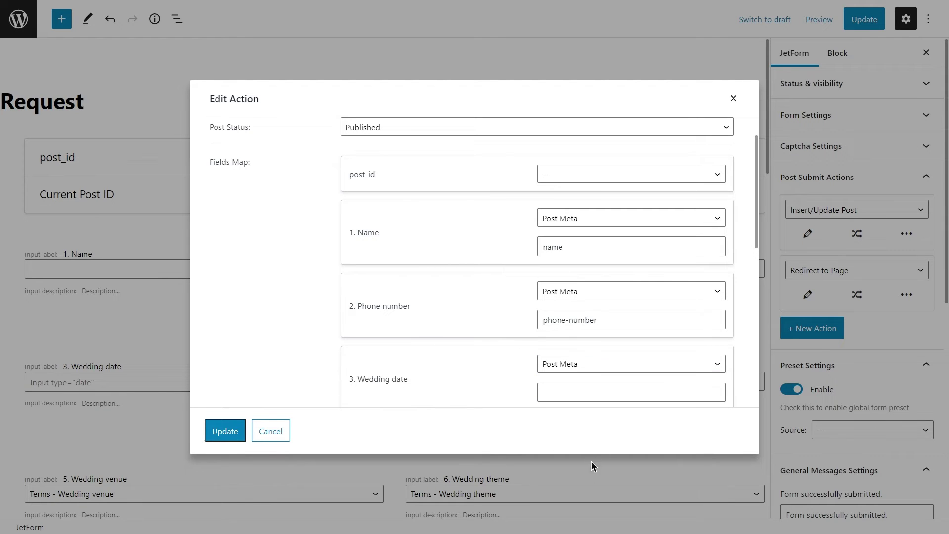
{"action": "left_click", "coordinate": [581, 393]}
{"action": "type", "text": "weddi"}
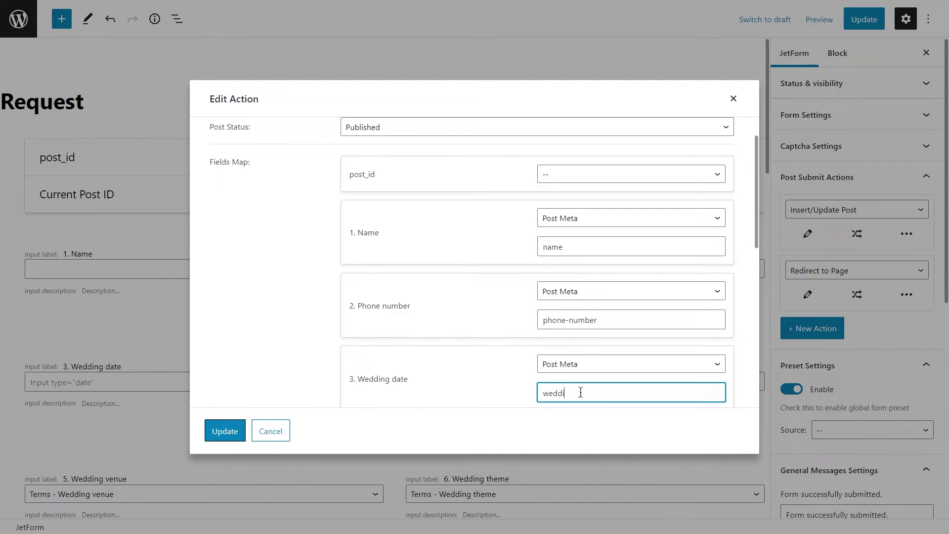
{"action": "type", "text": "ng-date"}
{"action": "left_click", "coordinate": [579, 340]}
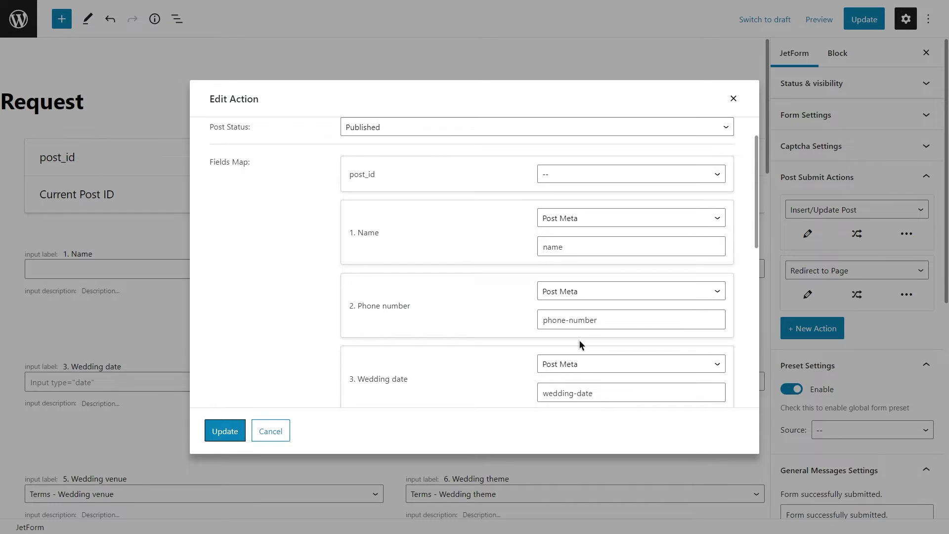
{"action": "left_click", "coordinate": [227, 432]}
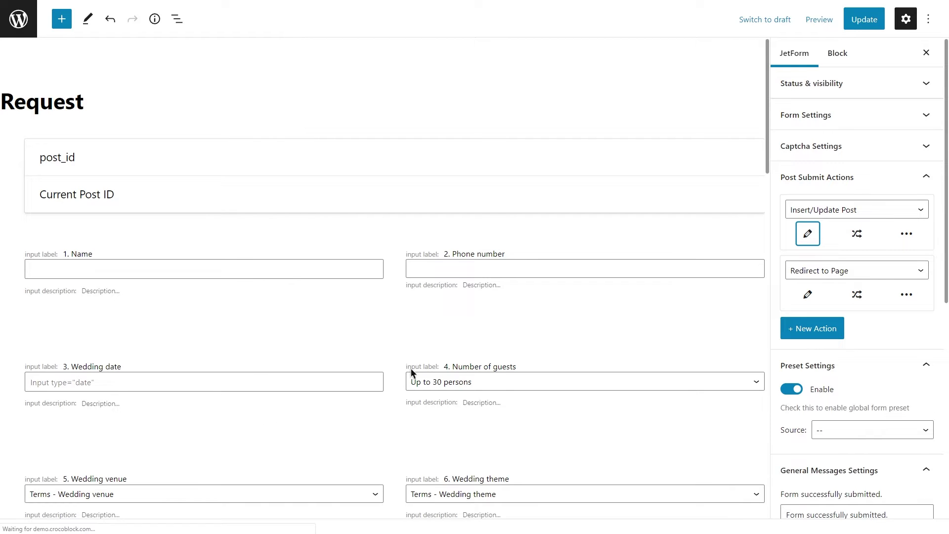
{"action": "left_click", "coordinate": [859, 20]}
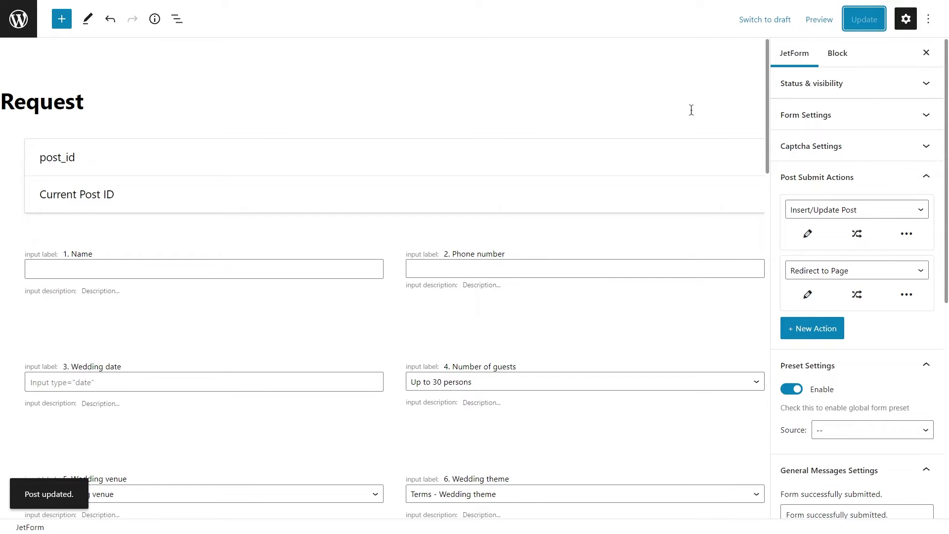
{"action": "left_click", "coordinate": [23, 22]}
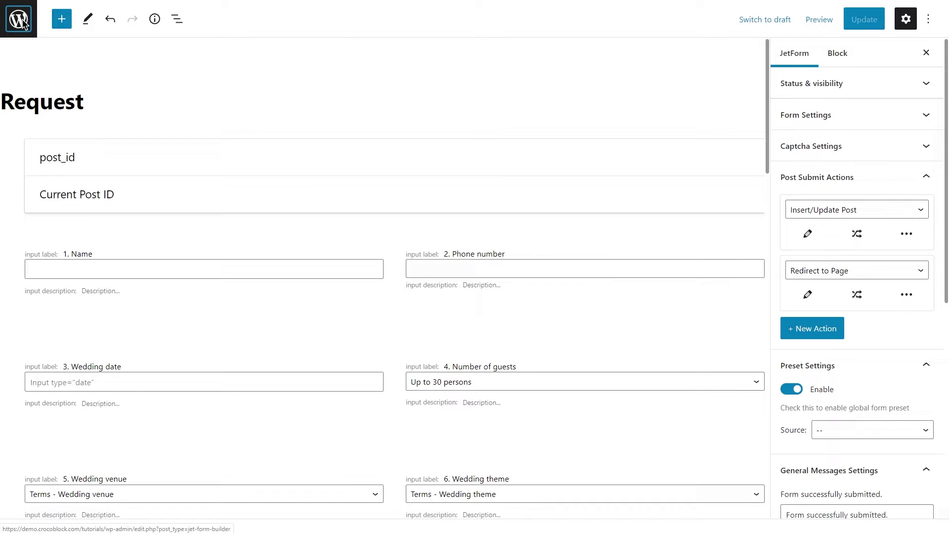
- Create a JetEngine listing item 'Thank you page listing' with source Posts and post type Wedding
{"action": "scroll", "coordinate": [54, 101], "scroll_direction": "down", "scroll_amount": 1}
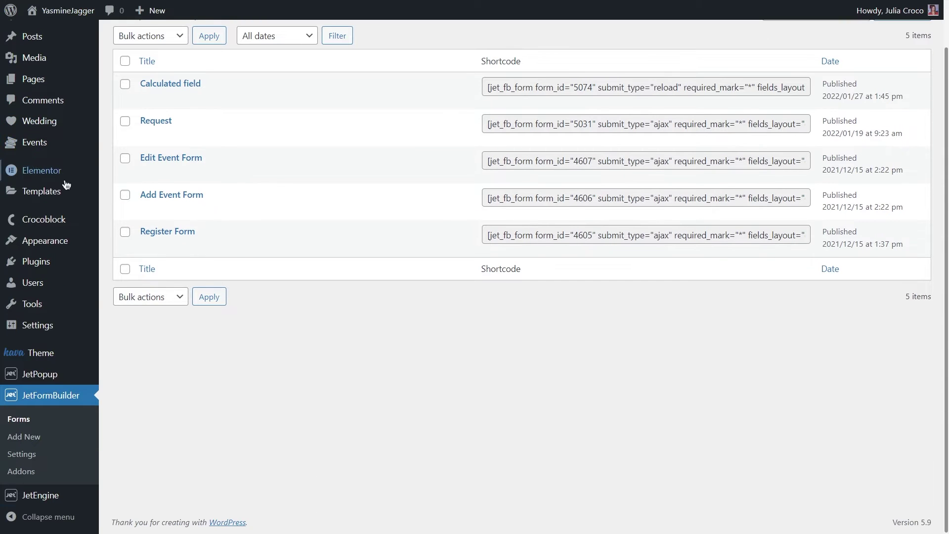
{"action": "mouse_move", "coordinate": [65, 496]}
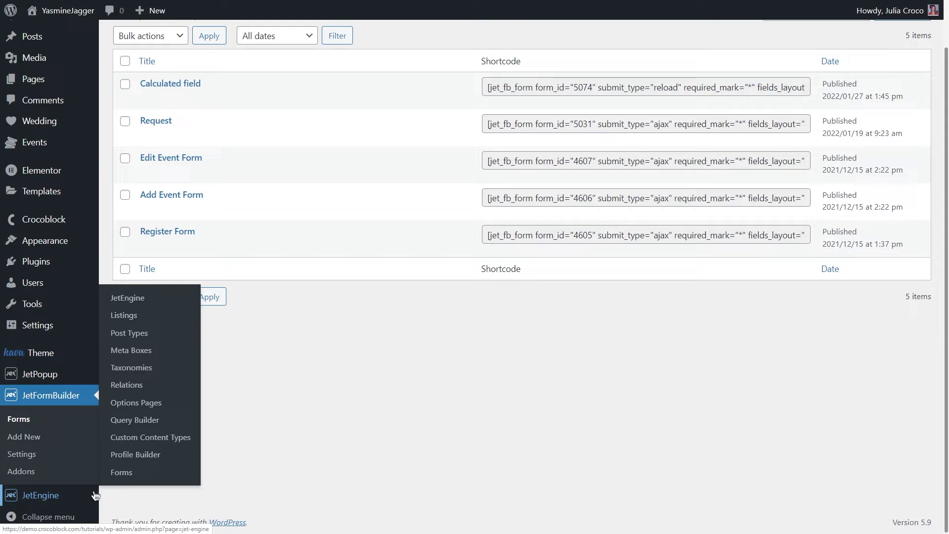
{"action": "left_click", "coordinate": [158, 318]}
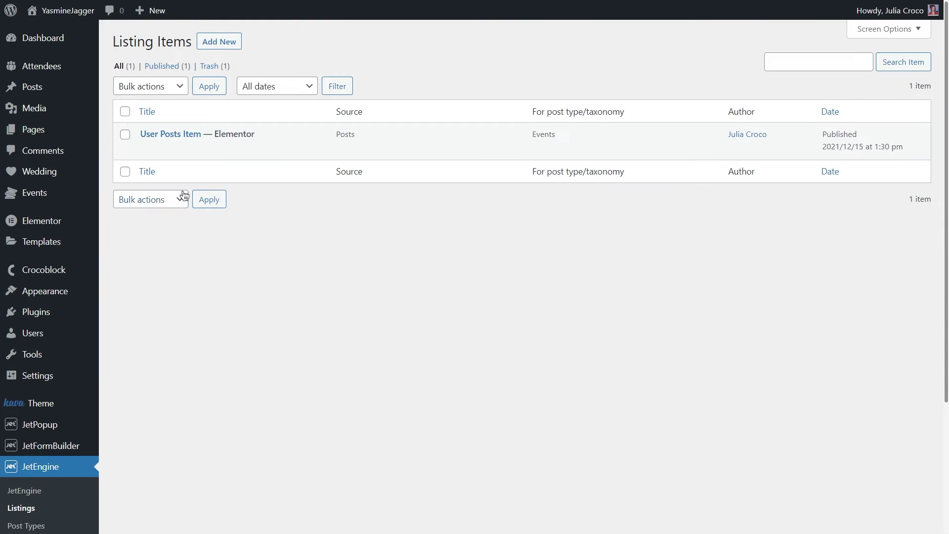
{"action": "left_click", "coordinate": [216, 44]}
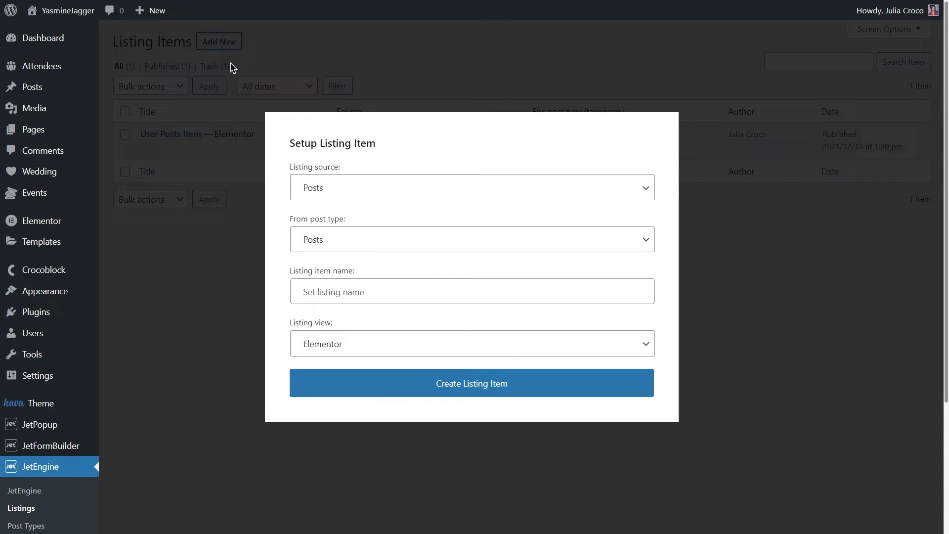
{"action": "left_click", "coordinate": [376, 185]}
{"action": "left_click", "coordinate": [376, 185]}
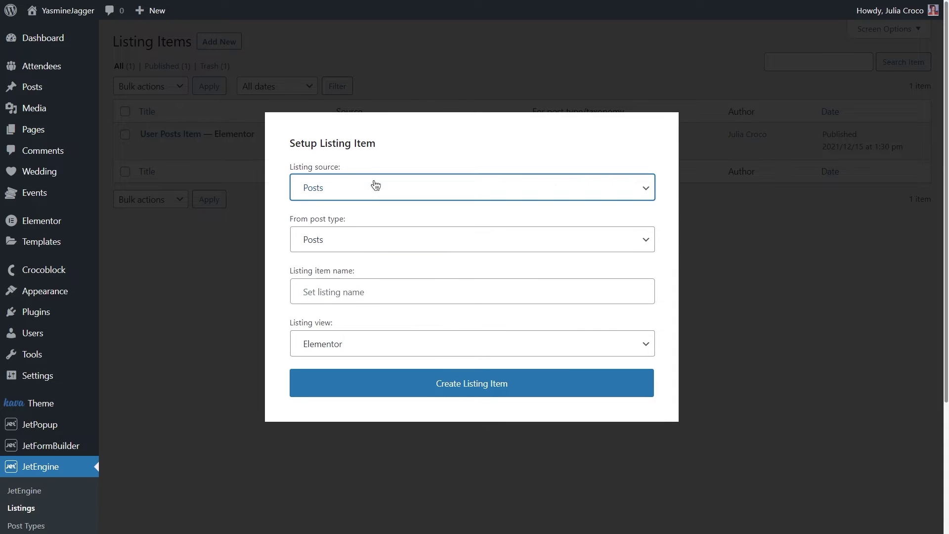
{"action": "left_click", "coordinate": [388, 239]}
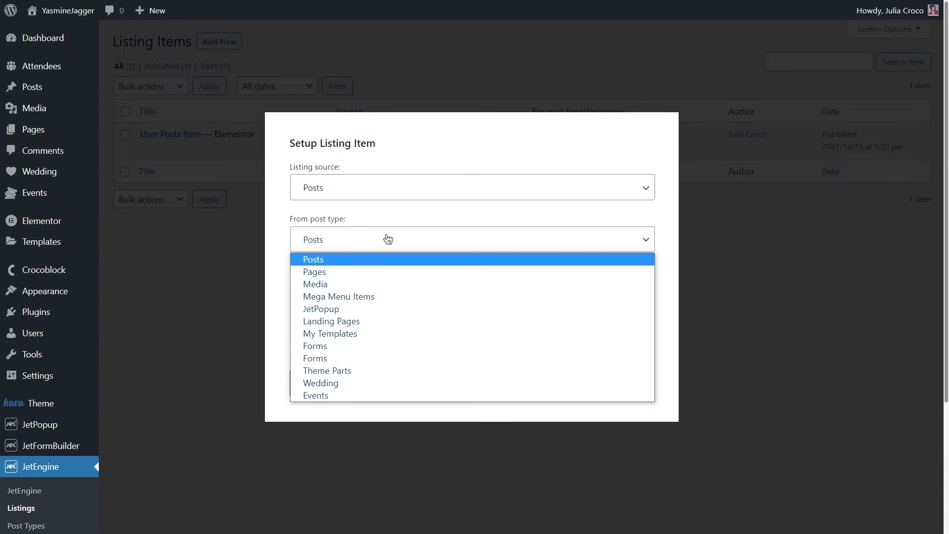
{"action": "left_click", "coordinate": [377, 383]}
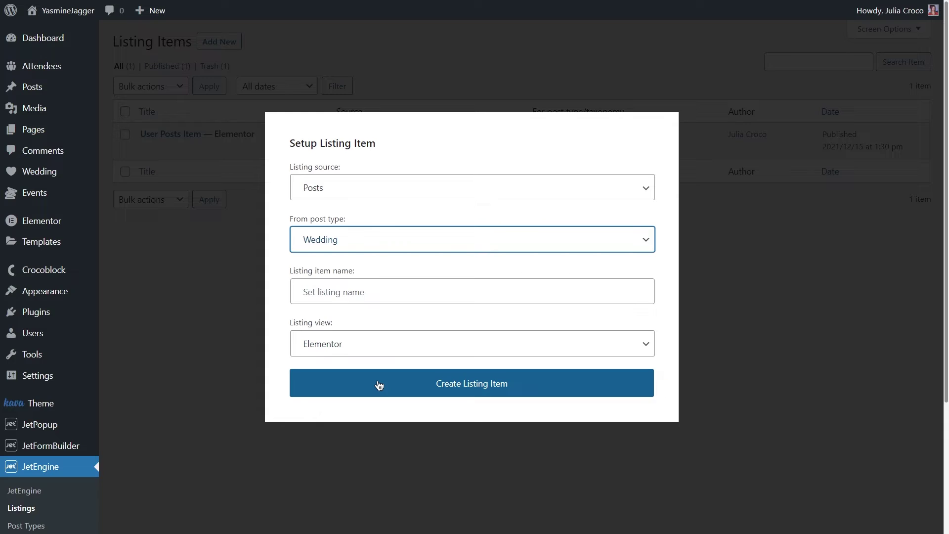
{"action": "left_click", "coordinate": [380, 292]}
{"action": "type", "text": "Thank you page listing"}
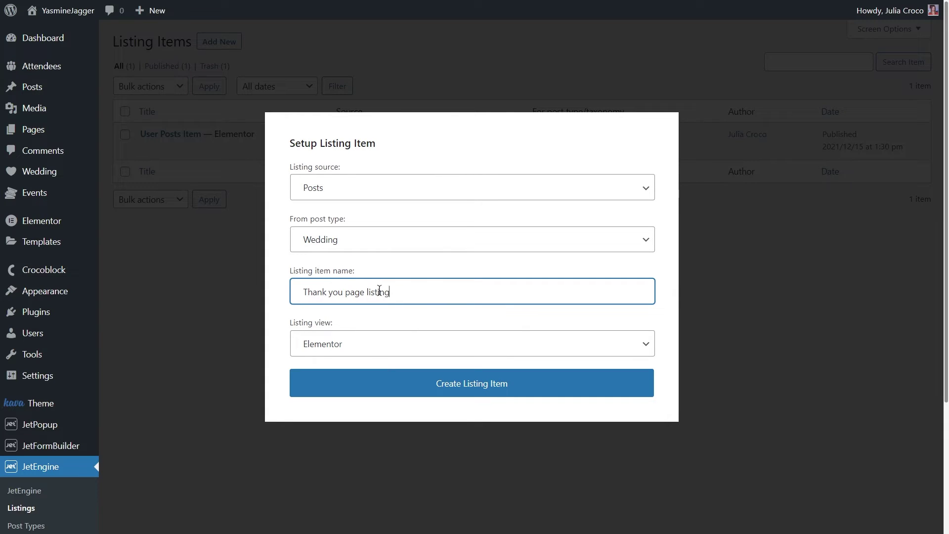
{"action": "left_click", "coordinate": [464, 385]}
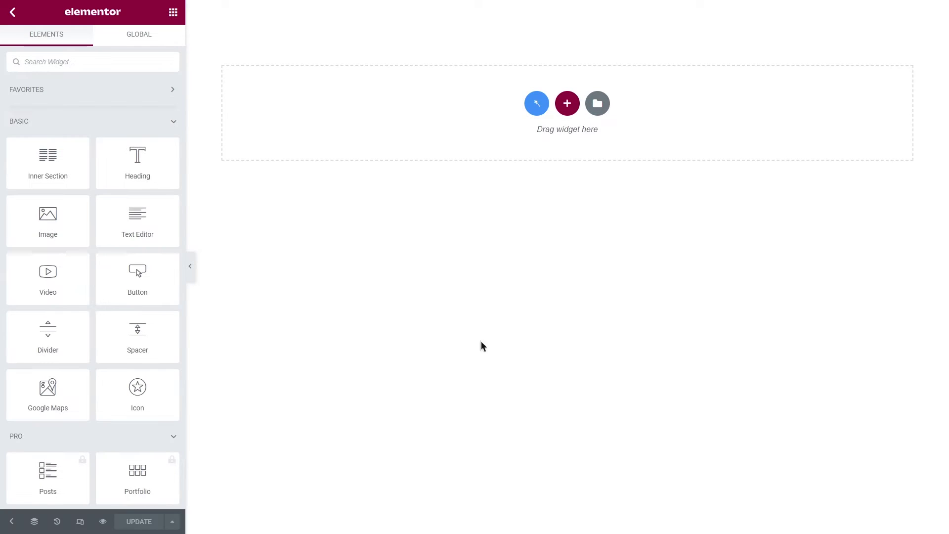
- Add a one-column section and drop a Dynamic Field widget into it
{"action": "left_click", "coordinate": [567, 103]}
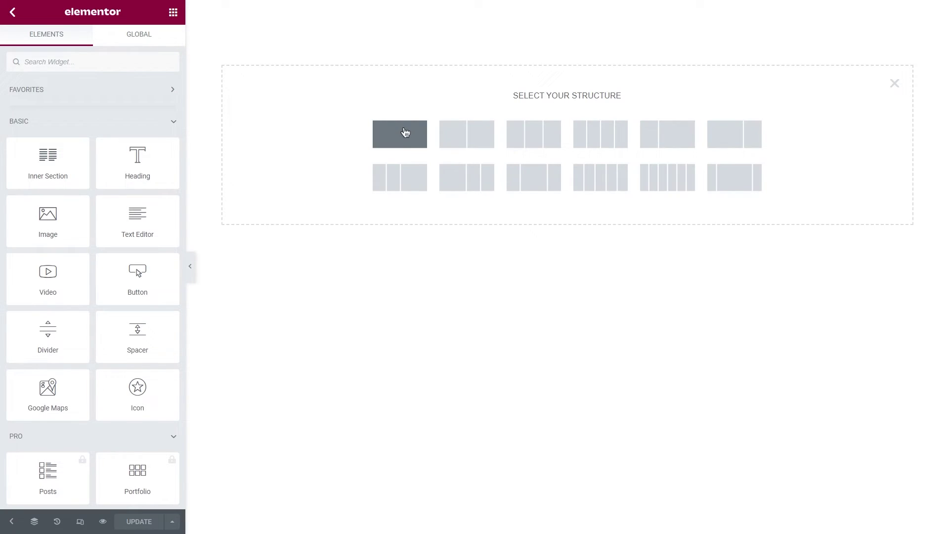
{"action": "left_click", "coordinate": [400, 133]}
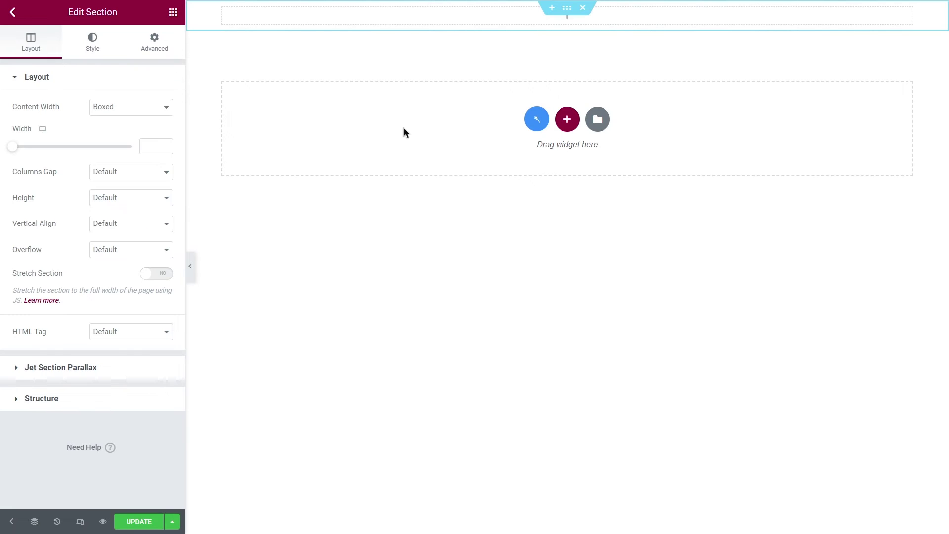
{"action": "left_click", "coordinate": [173, 12]}
{"action": "left_click", "coordinate": [101, 61]}
{"action": "type", "text": "dynamic field"}
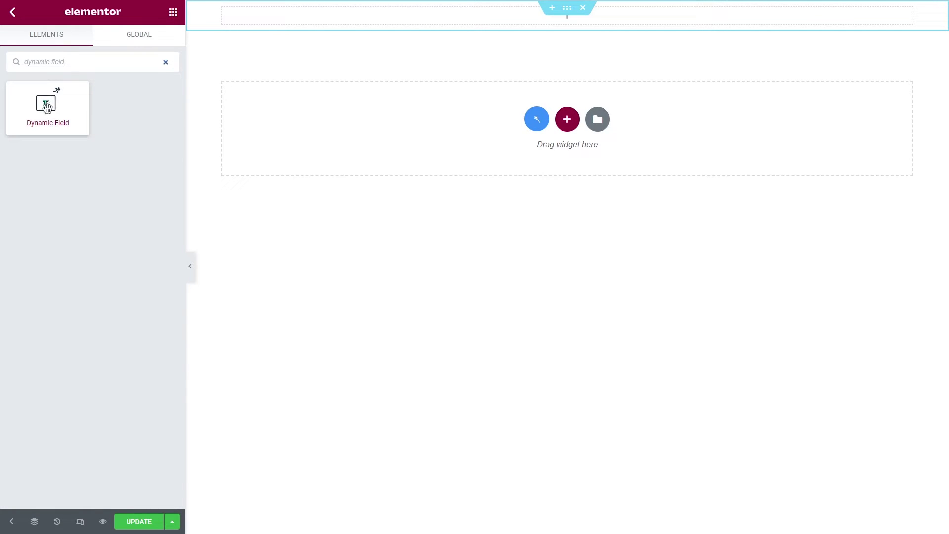
{"action": "left_click_drag", "start_coordinate": [57, 107], "coordinate": [384, 16]}
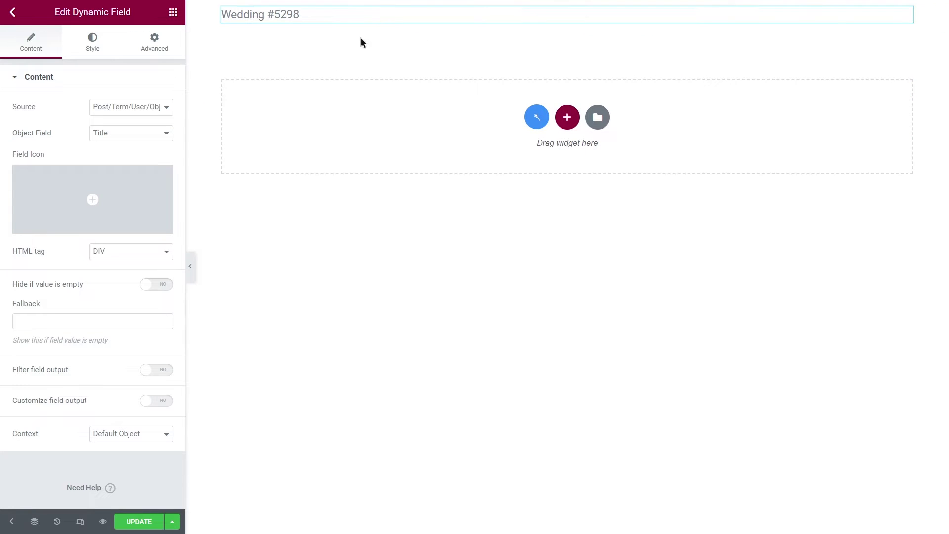
- Set the Dynamic Field source to Meta Data and open the meta field list
{"action": "left_click", "coordinate": [146, 107]}
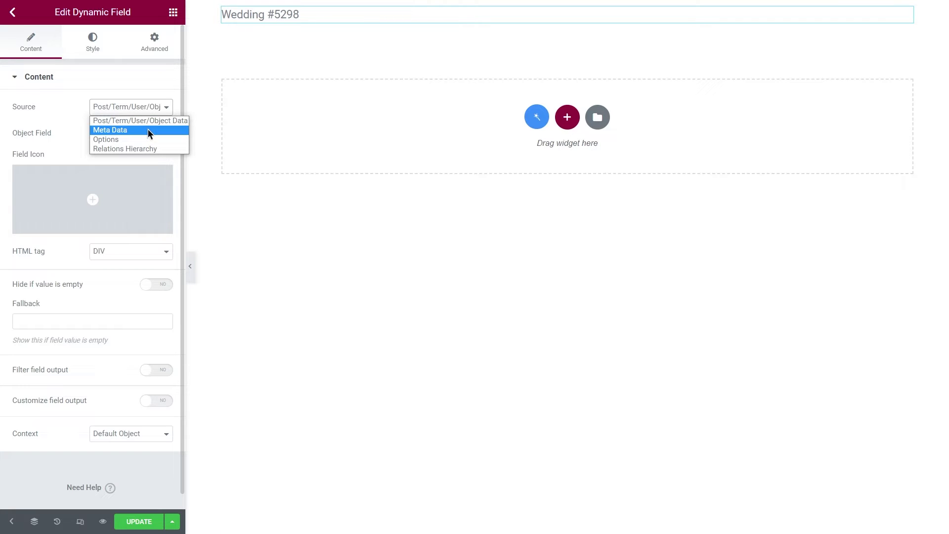
{"action": "left_click", "coordinate": [147, 130]}
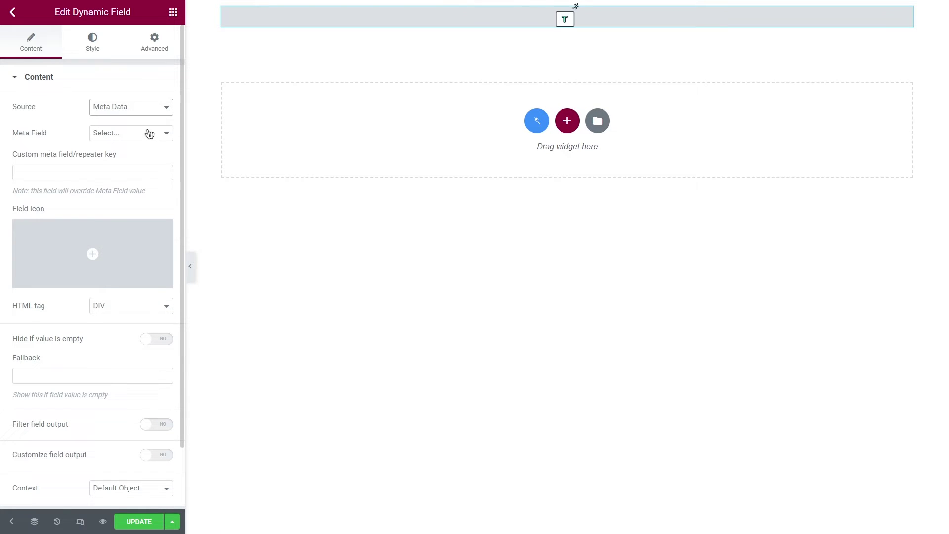
{"action": "left_click", "coordinate": [149, 133]}
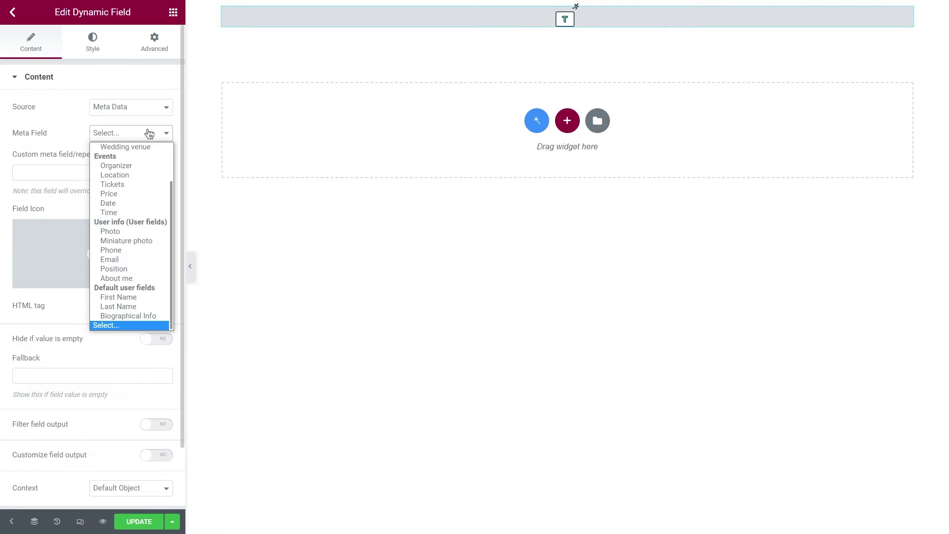
{"action": "scroll", "coordinate": [145, 153], "scroll_direction": "up", "scroll_amount": 3}
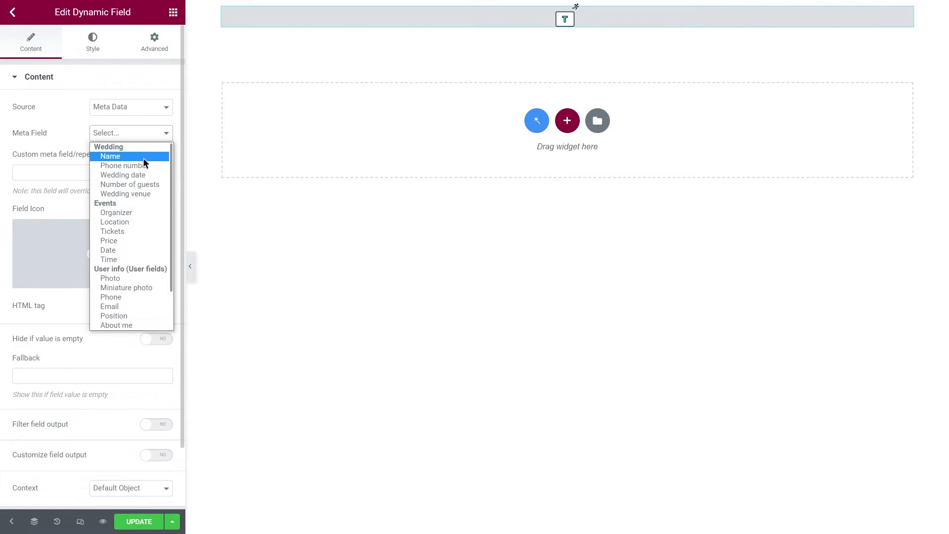
- Show the Name meta field with custom output formatted as 'Thank you, %s!'
{"action": "left_click", "coordinate": [143, 156]}
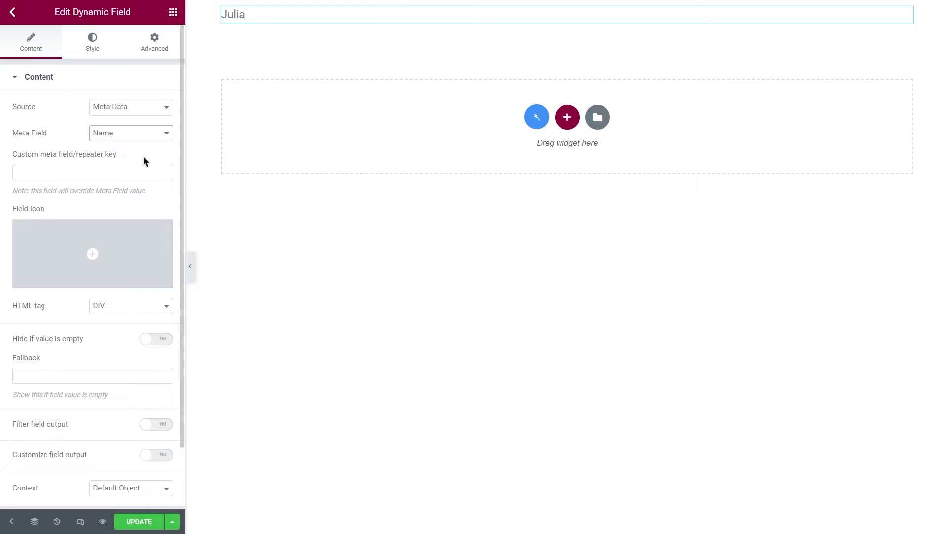
{"action": "scroll", "coordinate": [143, 156], "scroll_direction": "down", "scroll_amount": 3}
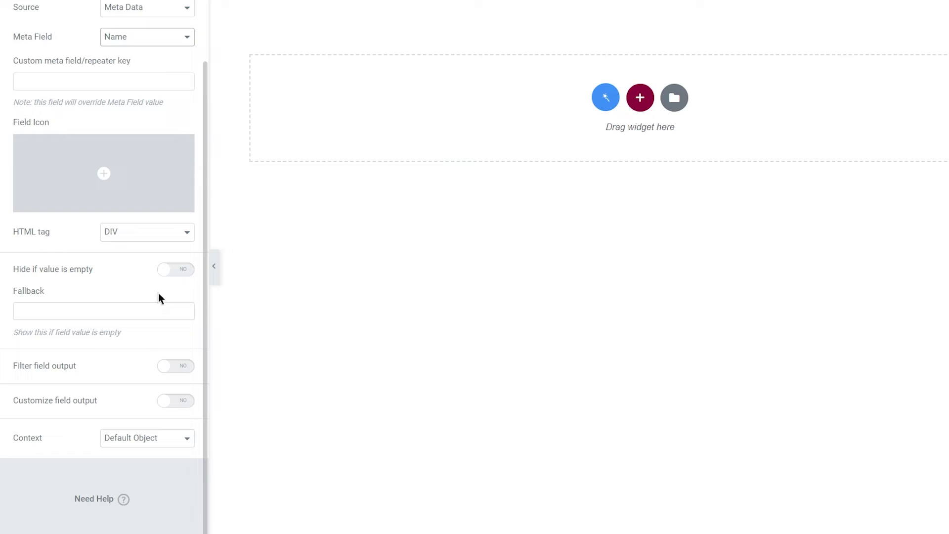
{"action": "left_click", "coordinate": [184, 402]}
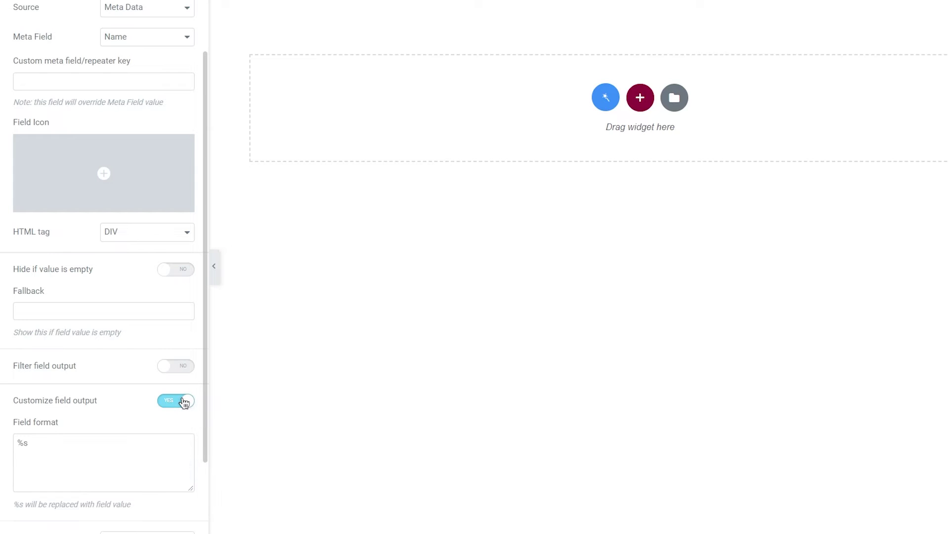
{"action": "scroll", "coordinate": [183, 399], "scroll_direction": "down", "scroll_amount": 2}
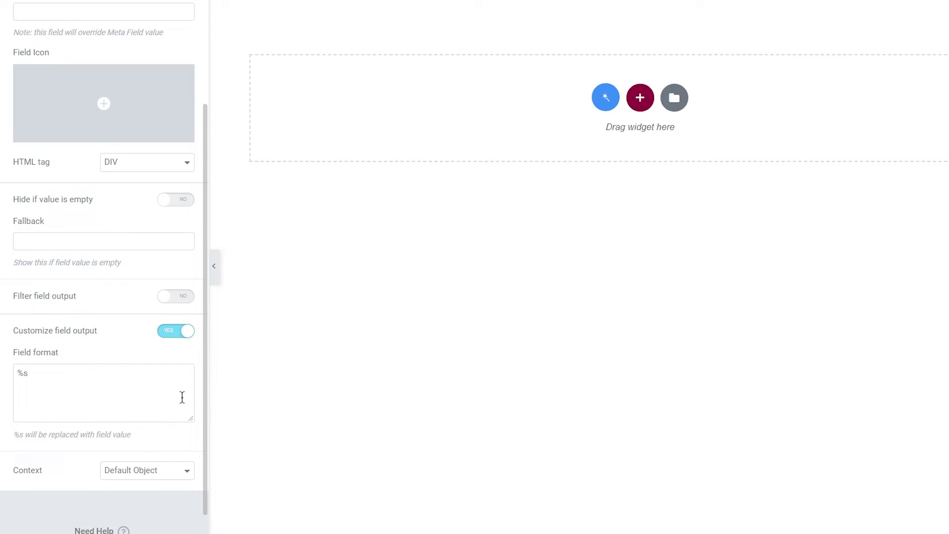
{"action": "left_click", "coordinate": [18, 373]}
{"action": "type", "text": "Thank you,"}
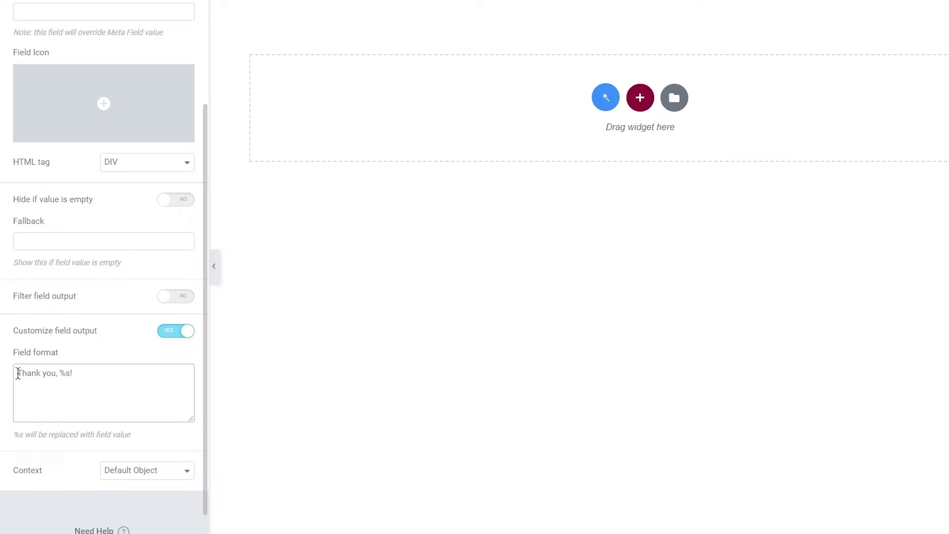
{"action": "scroll", "coordinate": [18, 356], "scroll_direction": "up", "scroll_amount": 3}
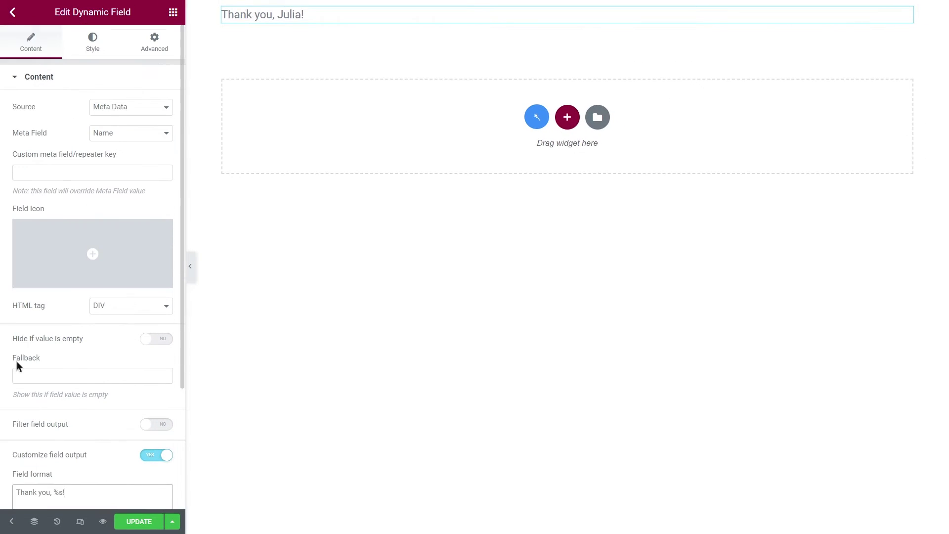
- Set the greeting's text colour to dark grey
{"action": "left_click", "coordinate": [93, 40]}
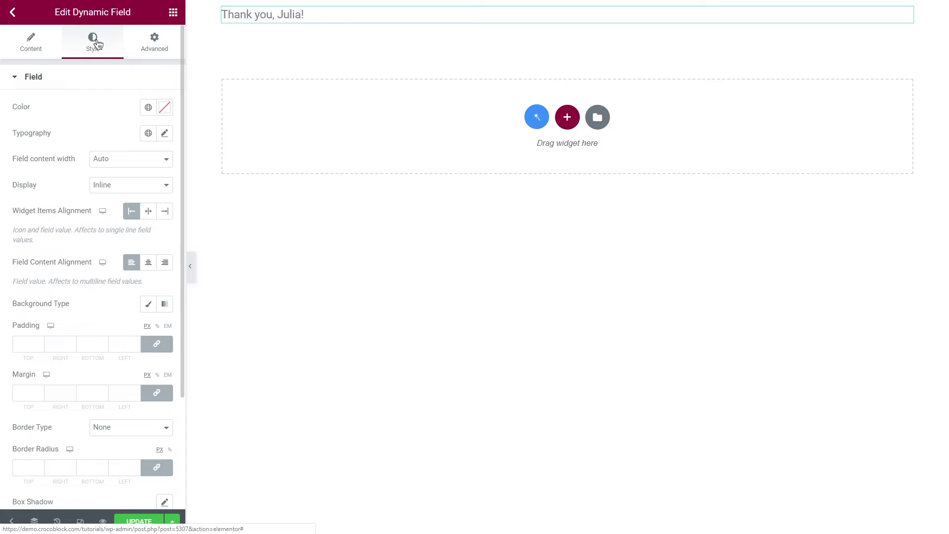
{"action": "left_click", "coordinate": [164, 107]}
{"action": "left_click", "coordinate": [57, 227]}
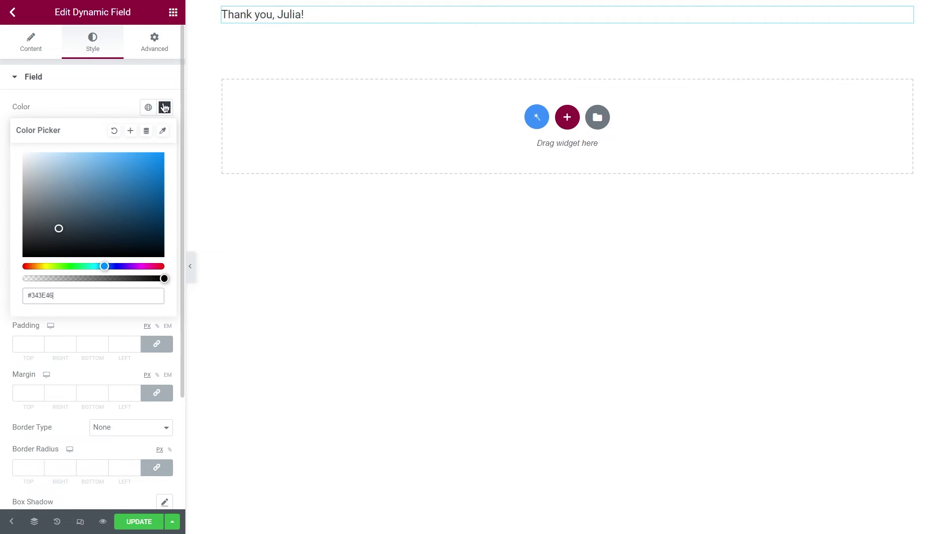
{"action": "left_click", "coordinate": [121, 102]}
- Set the greeting's typography to Bodoni Moda, 60 px, weight 600, italic
{"action": "left_click", "coordinate": [165, 133]}
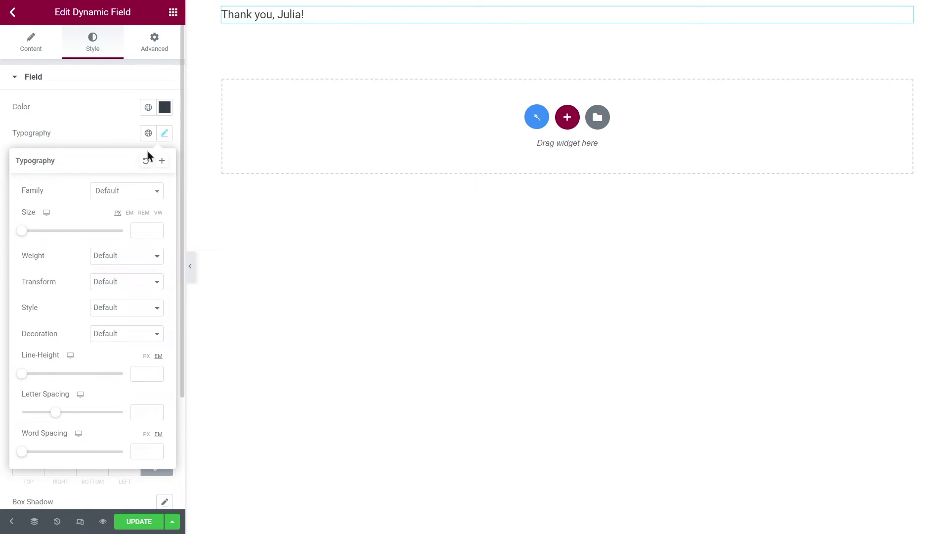
{"action": "left_click", "coordinate": [135, 191]}
{"action": "type", "text": "bodoni"}
{"action": "left_click", "coordinate": [134, 241]}
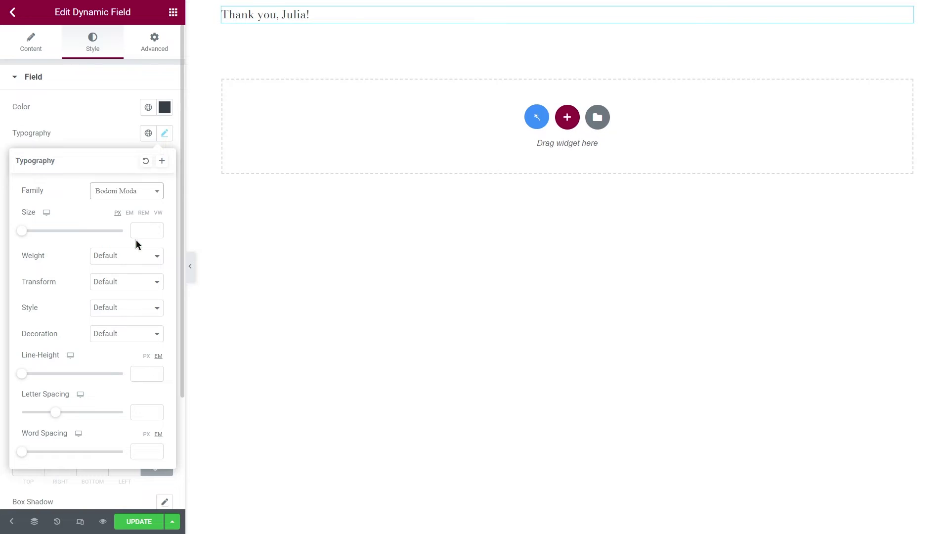
{"action": "left_click", "coordinate": [144, 230]}
{"action": "type", "text": "60"}
{"action": "left_click", "coordinate": [127, 256]}
{"action": "left_click", "coordinate": [127, 316]}
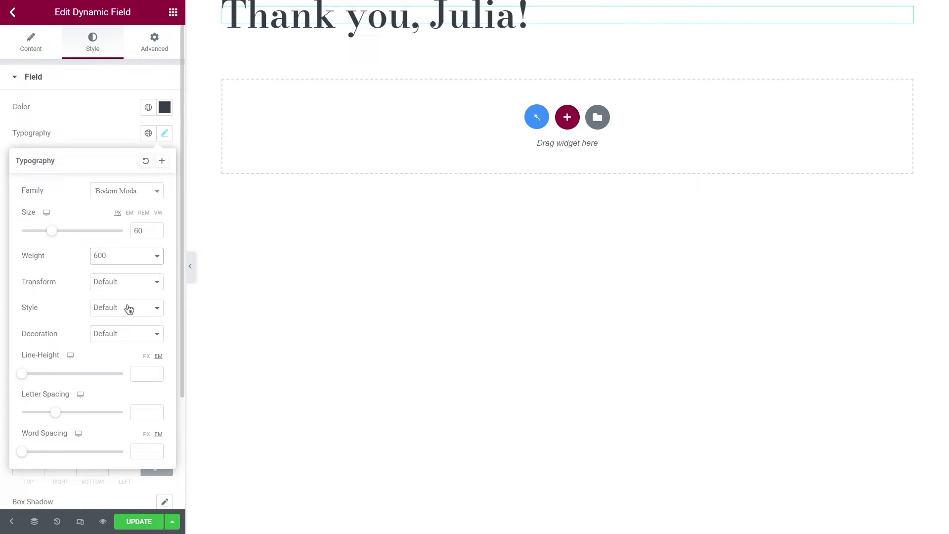
{"action": "left_click", "coordinate": [127, 308]}
{"action": "left_click", "coordinate": [127, 336]}
- Give the greeting unlinked padding of 100 top and 10 bottom
{"action": "left_click", "coordinate": [154, 42]}
{"action": "left_click", "coordinate": [157, 170]}
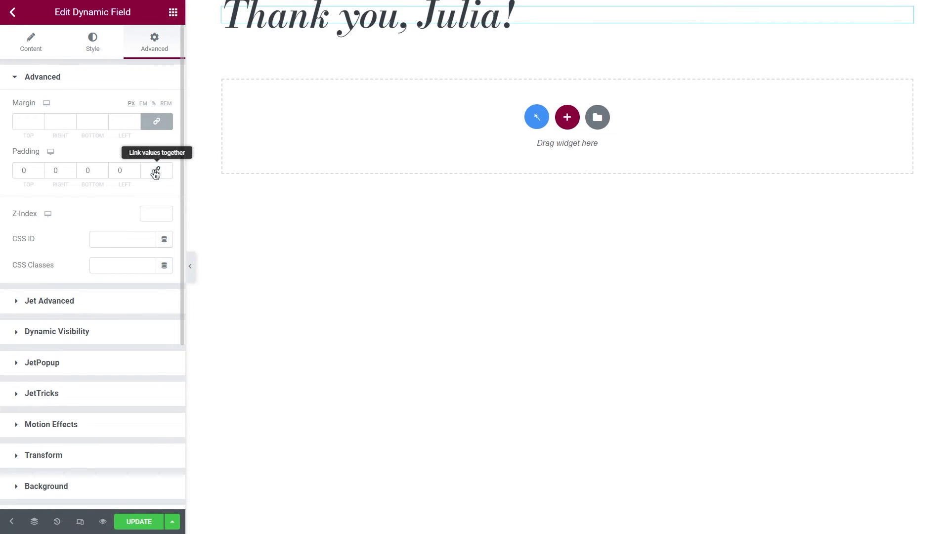
{"action": "left_click", "coordinate": [18, 171]}
{"action": "type", "text": "100"}
{"action": "left_click", "coordinate": [89, 170]}
{"action": "type", "text": "10"}
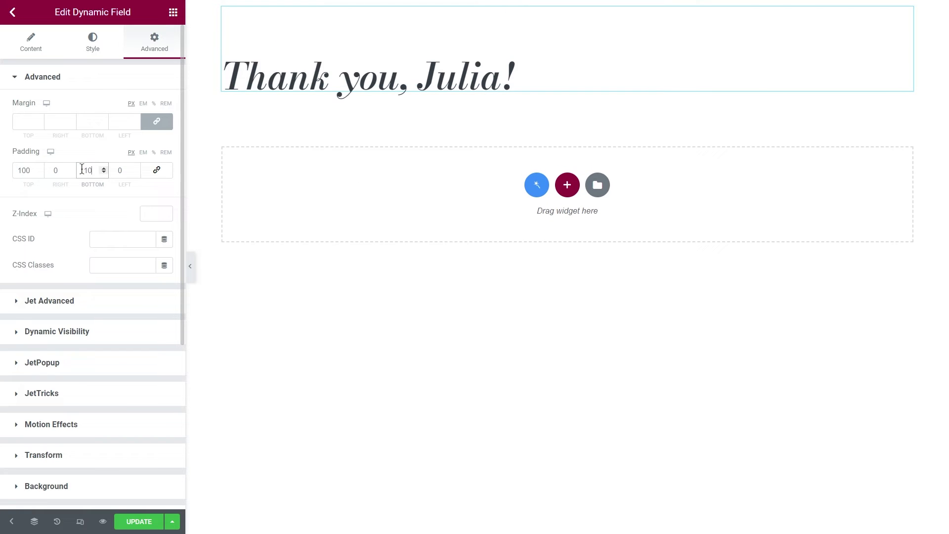
- Centre both the greeting text and the widget's items
{"action": "left_click", "coordinate": [92, 42]}
{"action": "left_click", "coordinate": [148, 262]}
{"action": "left_click", "coordinate": [148, 211]}
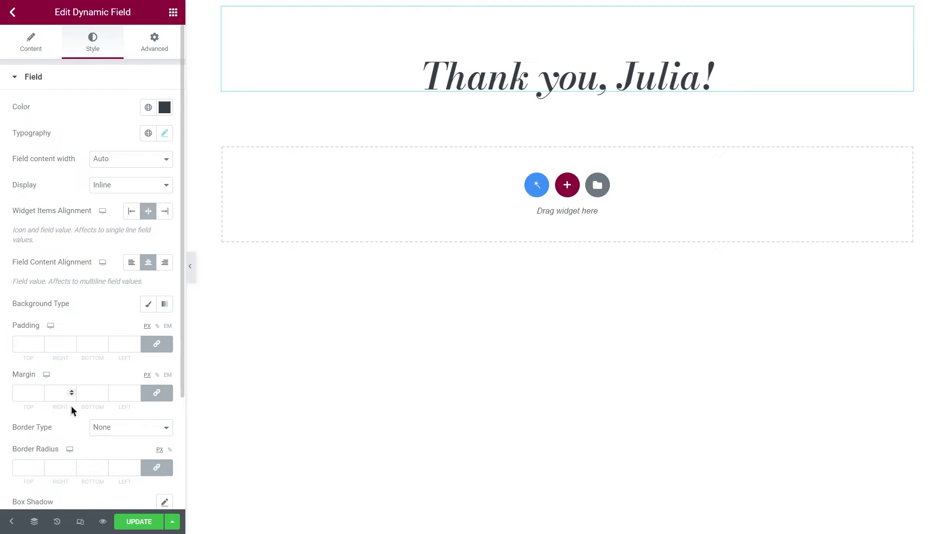
- Confirm the listing source is Posts from Wedding and save the Thank you page listing
{"action": "left_click", "coordinate": [13, 523]}
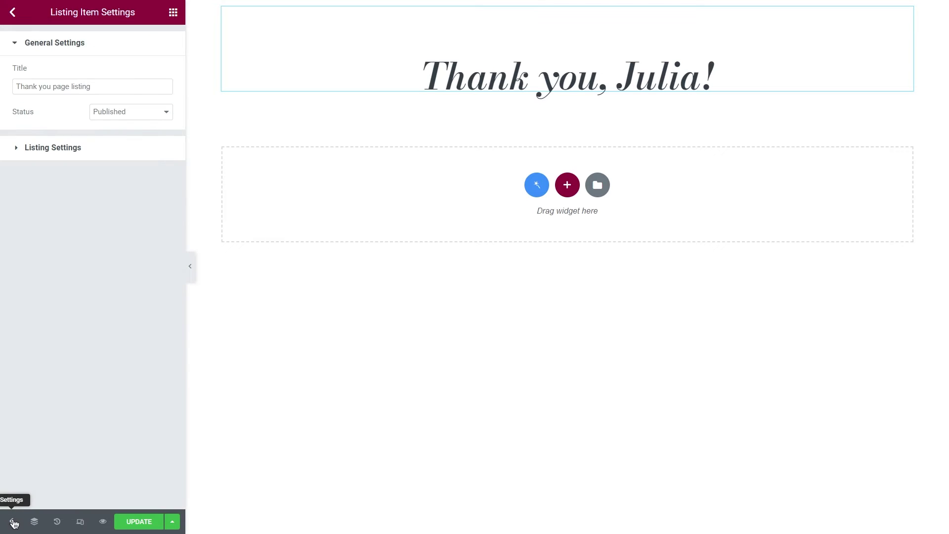
{"action": "left_click", "coordinate": [111, 157]}
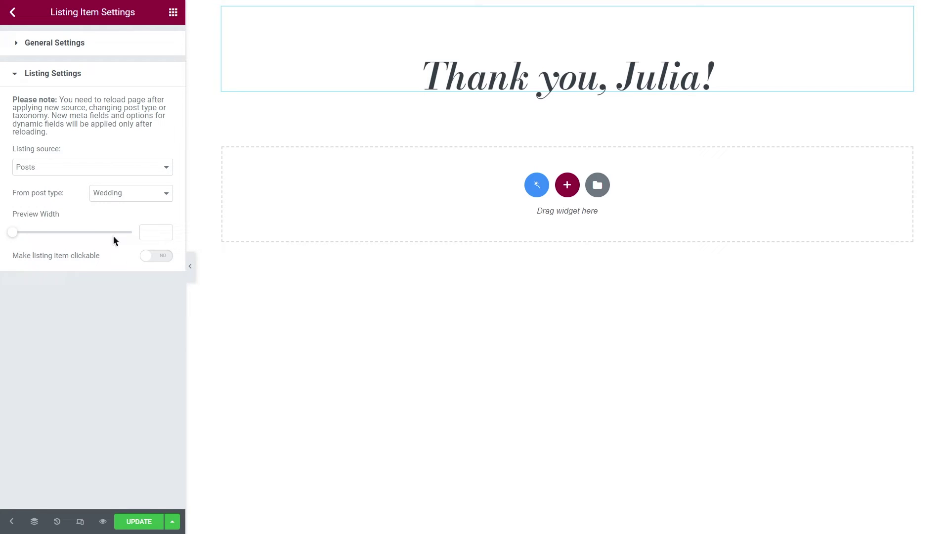
{"action": "left_click", "coordinate": [147, 520]}
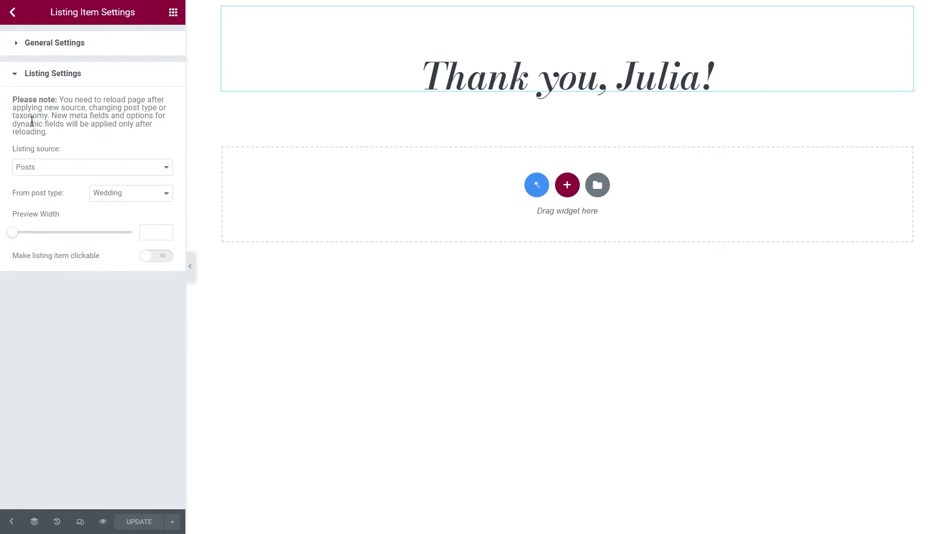
{"action": "left_click", "coordinate": [14, 13]}
- Exit to the dashboard and open the 'Thank you page!' in Elementor
{"action": "left_click", "coordinate": [115, 227]}
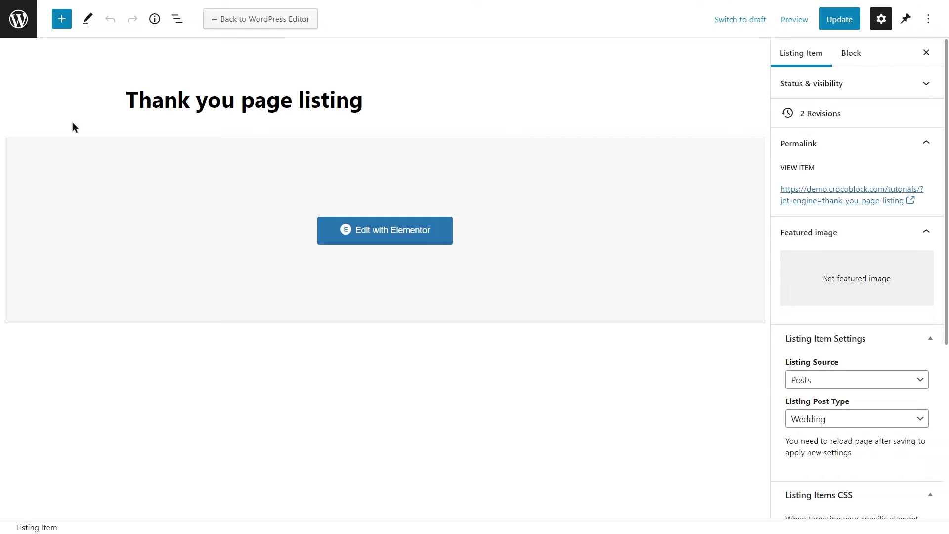
{"action": "left_click", "coordinate": [18, 19]}
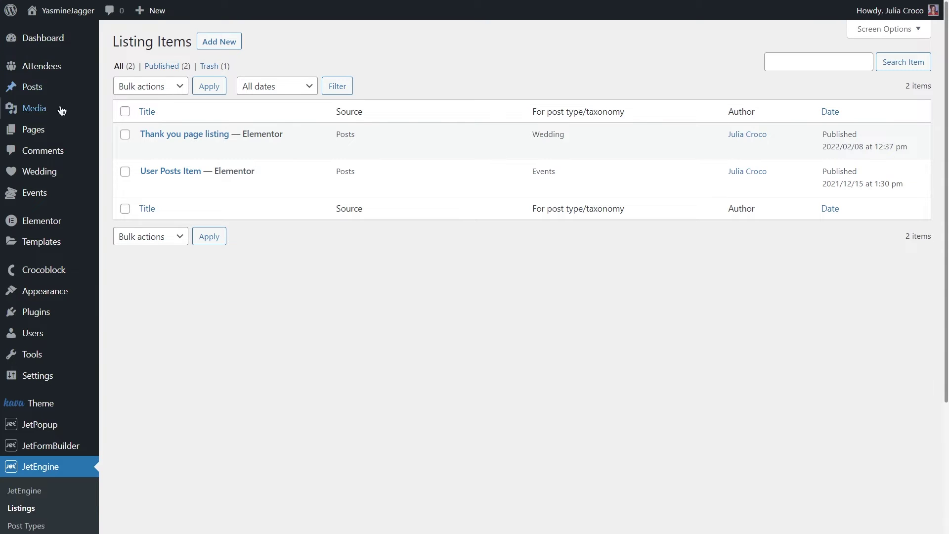
{"action": "mouse_move", "coordinate": [75, 129]}
{"action": "left_click", "coordinate": [158, 132]}
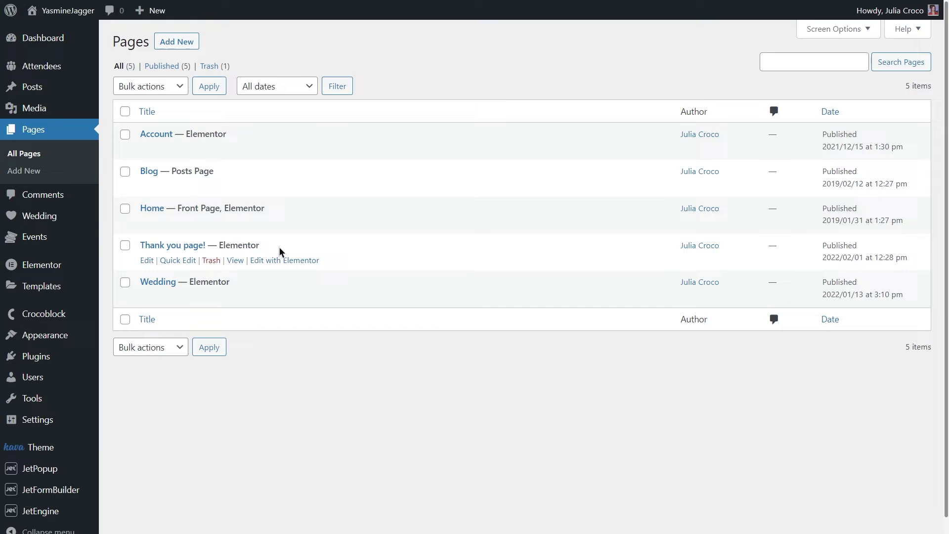
{"action": "left_click", "coordinate": [286, 261]}
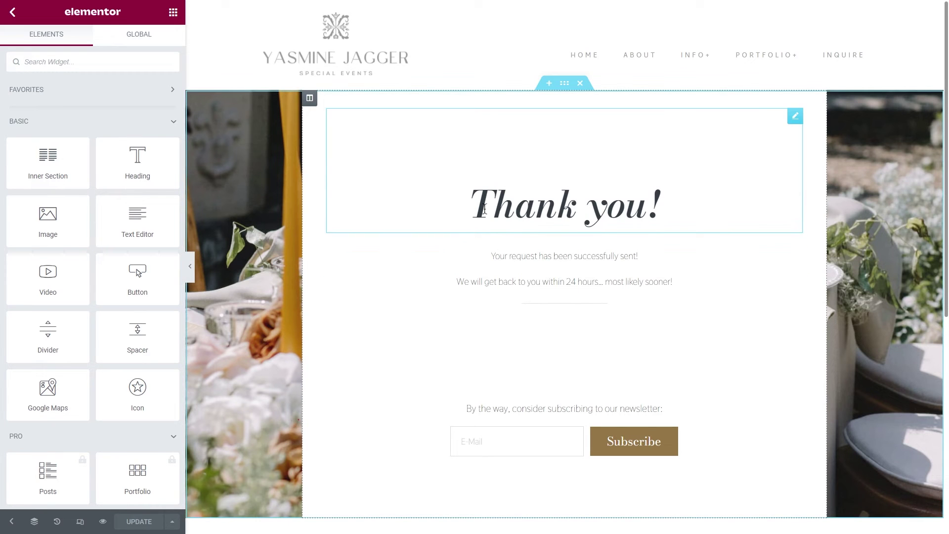
- Delete the static 'Thank you!' heading from the page
{"action": "right_click", "coordinate": [485, 209]}
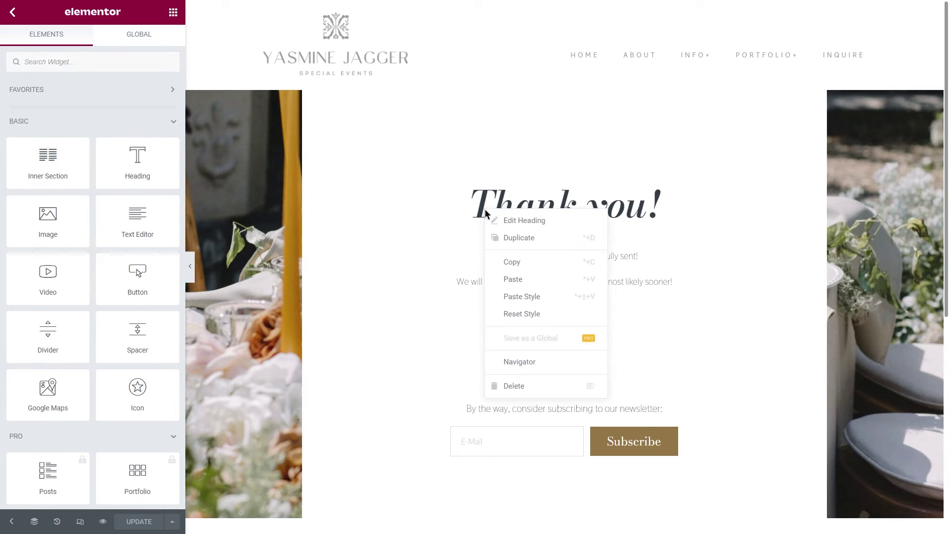
{"action": "left_click", "coordinate": [515, 386]}
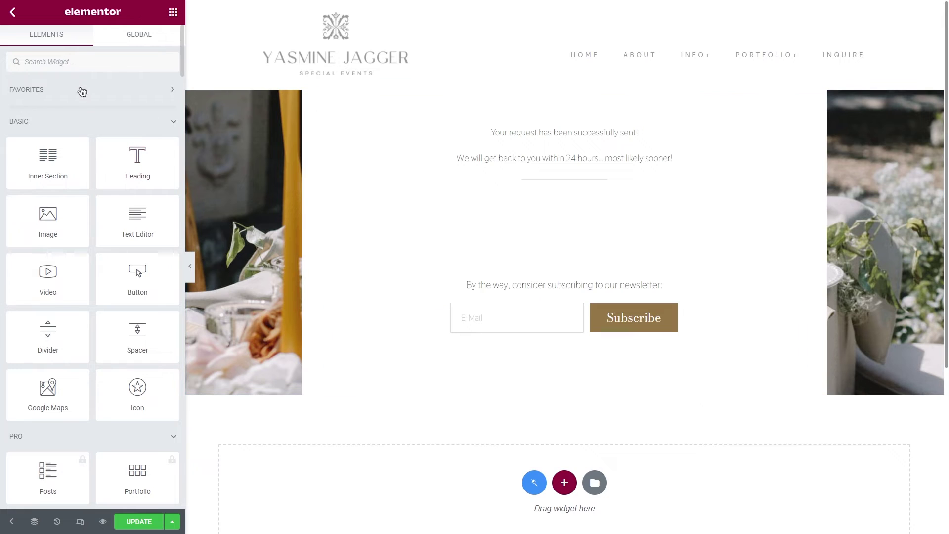
{"action": "left_click", "coordinate": [66, 62]}
- Add a Listing Grid where the heading was, showing the Thank you page listing
{"action": "type", "text": "listing grid"}
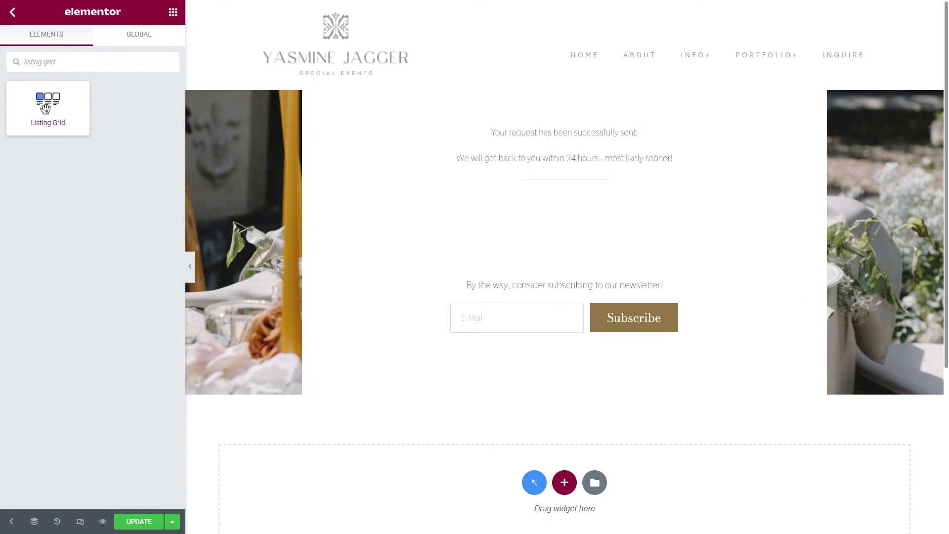
{"action": "left_click_drag", "start_coordinate": [45, 109], "coordinate": [417, 123]}
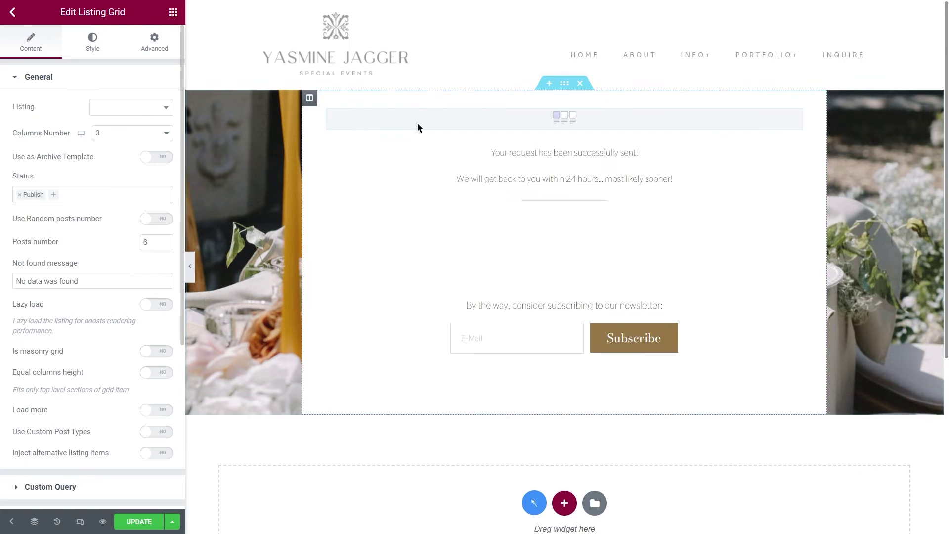
{"action": "left_click", "coordinate": [143, 108]}
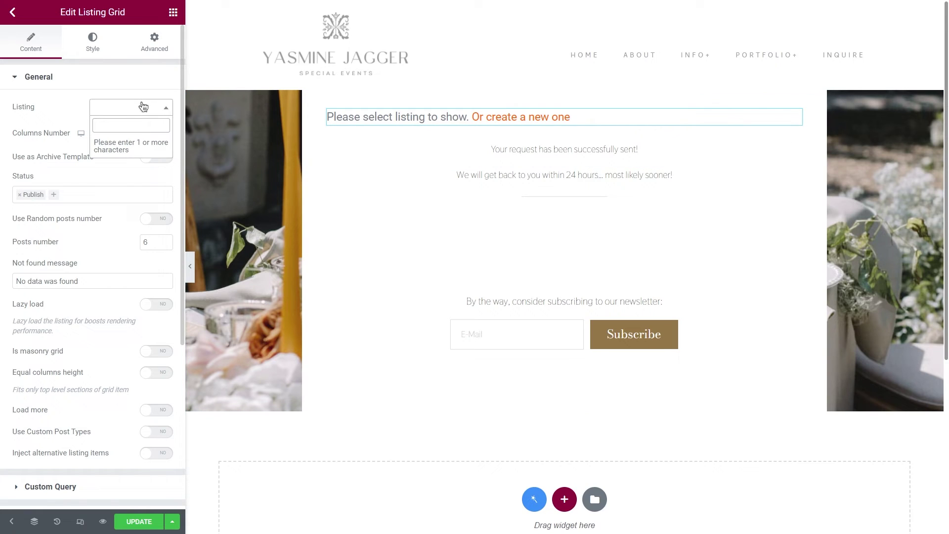
{"action": "type", "text": "thank you"}
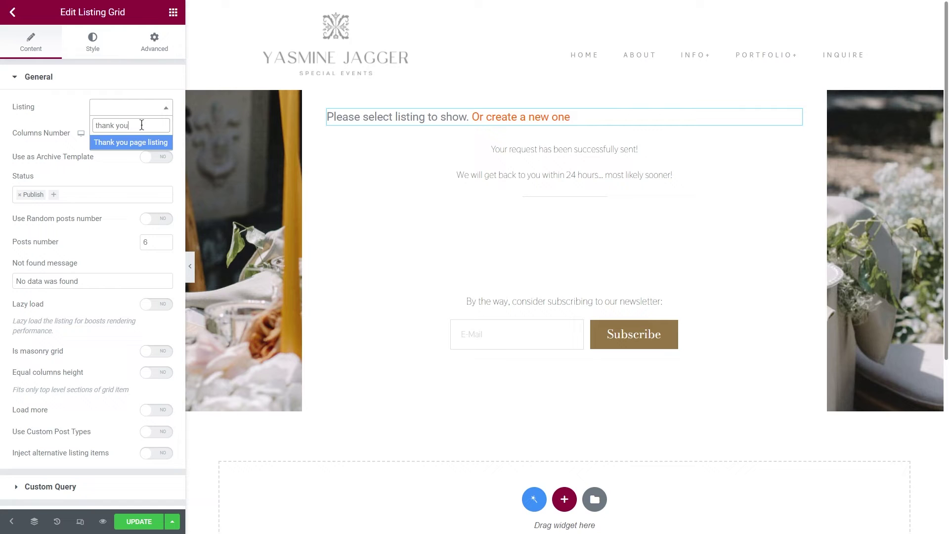
{"action": "left_click", "coordinate": [147, 143]}
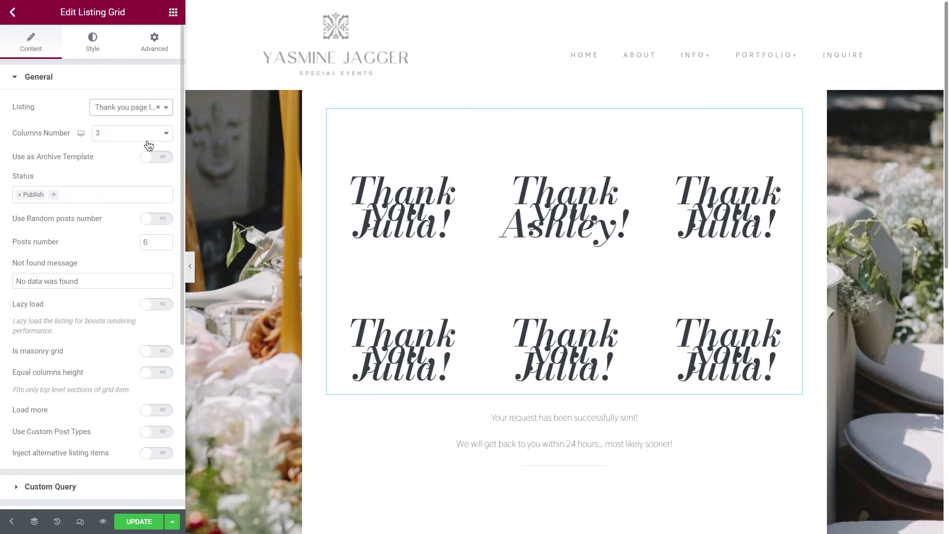
- Set the Listing Grid to 1 column and 1 post, and save the page
{"action": "left_click", "coordinate": [132, 133]}
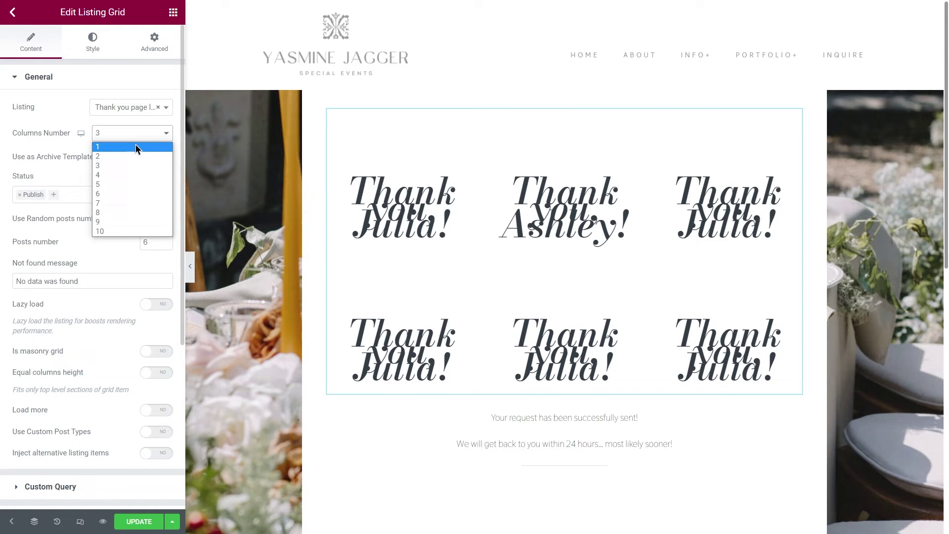
{"action": "left_click", "coordinate": [136, 147]}
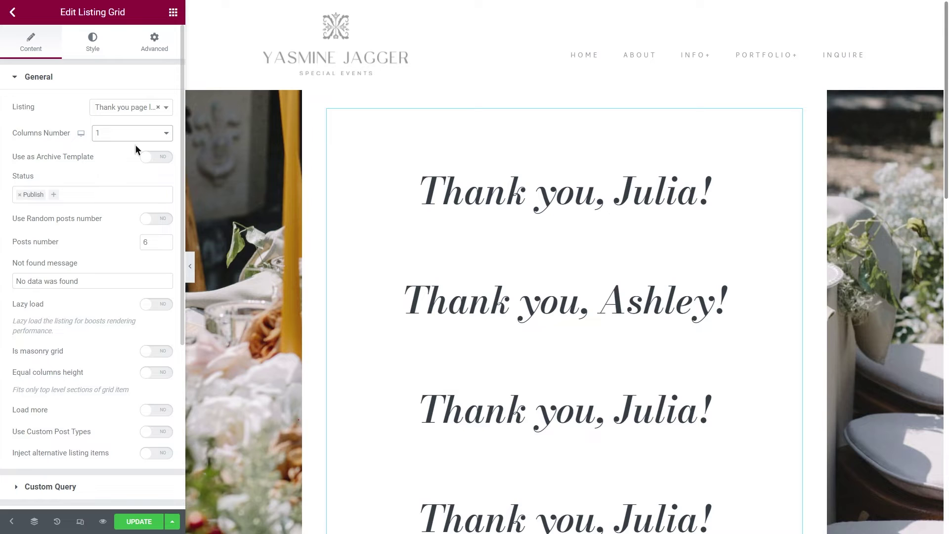
{"action": "left_click", "coordinate": [151, 241]}
{"action": "type", "text": "1"}
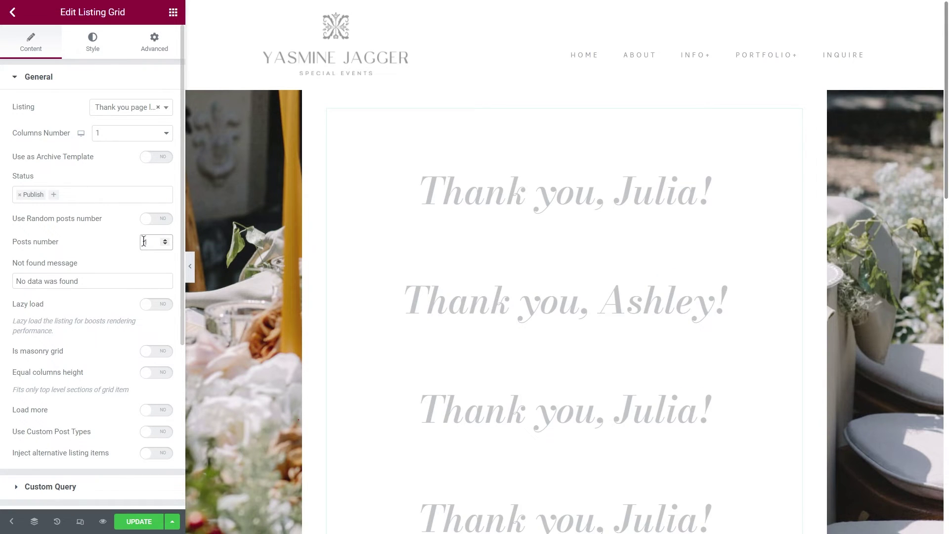
{"action": "left_click", "coordinate": [148, 522]}
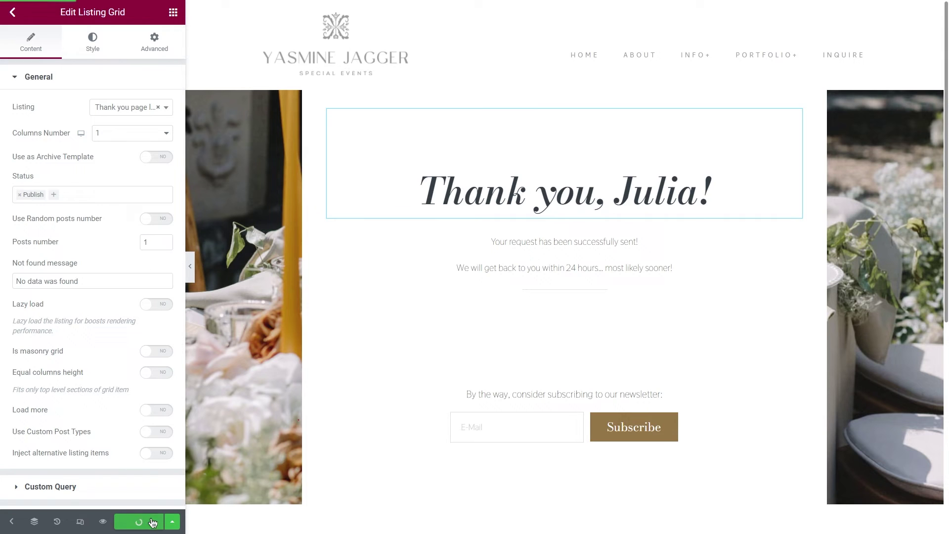
{"action": "left_click", "coordinate": [13, 13]}
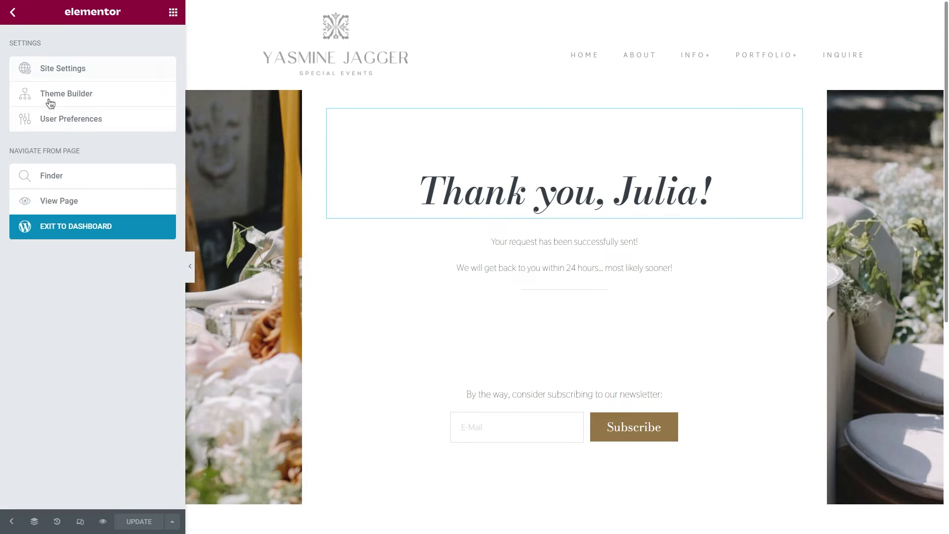
- Leave Elementor and open the wedding request page on the live site
{"action": "left_click", "coordinate": [107, 228]}
{"action": "left_click", "coordinate": [22, 23]}
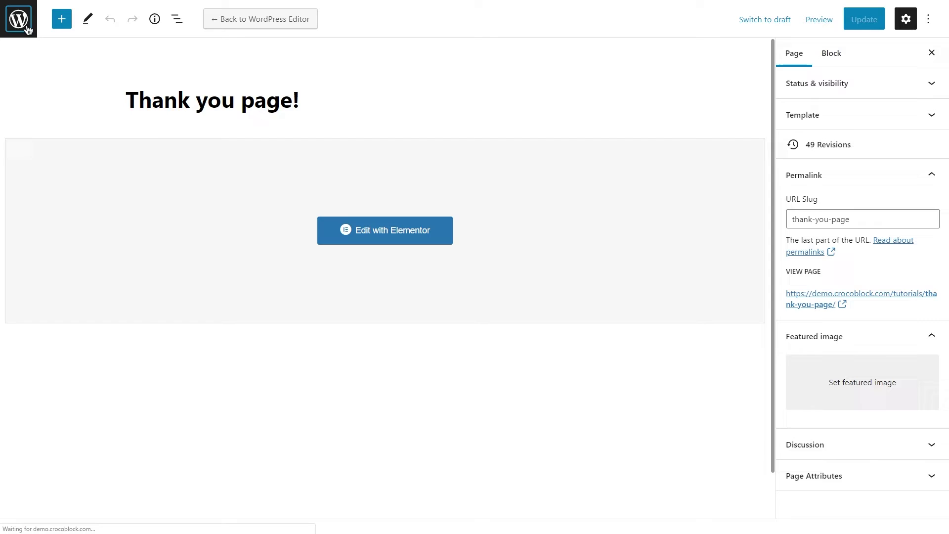
{"action": "mouse_move", "coordinate": [63, 13]}
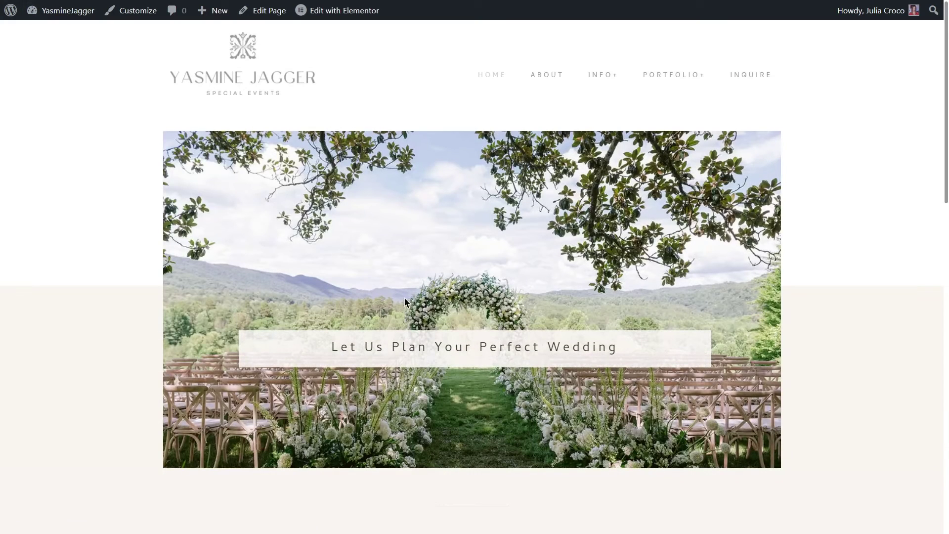
{"action": "left_click", "coordinate": [440, 342]}
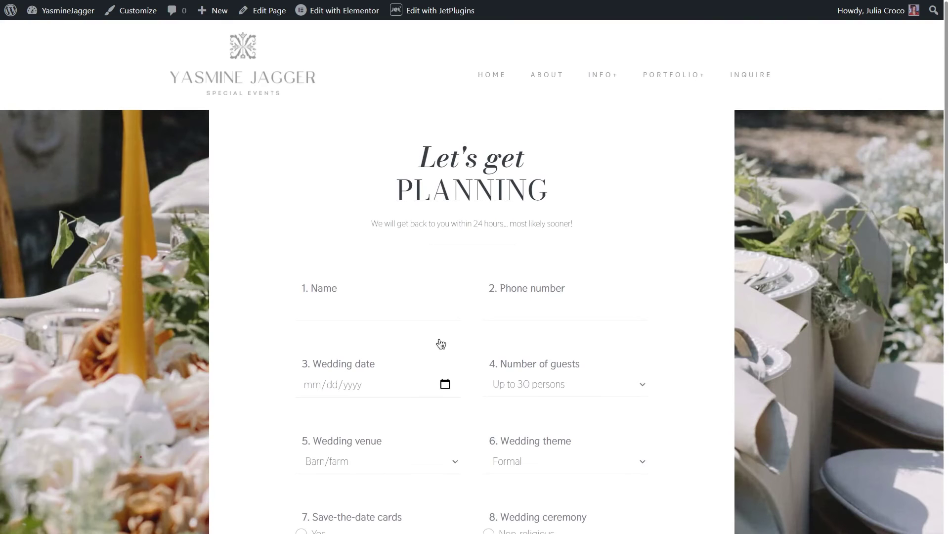
- Enter a name and phone number, date 02/24/2022, and 30 to 70 guests
{"action": "left_click", "coordinate": [379, 310]}
{"action": "type", "text": "Lily"}
{"action": "left_click", "coordinate": [516, 309]}
{"action": "type", "text": "5643456"}
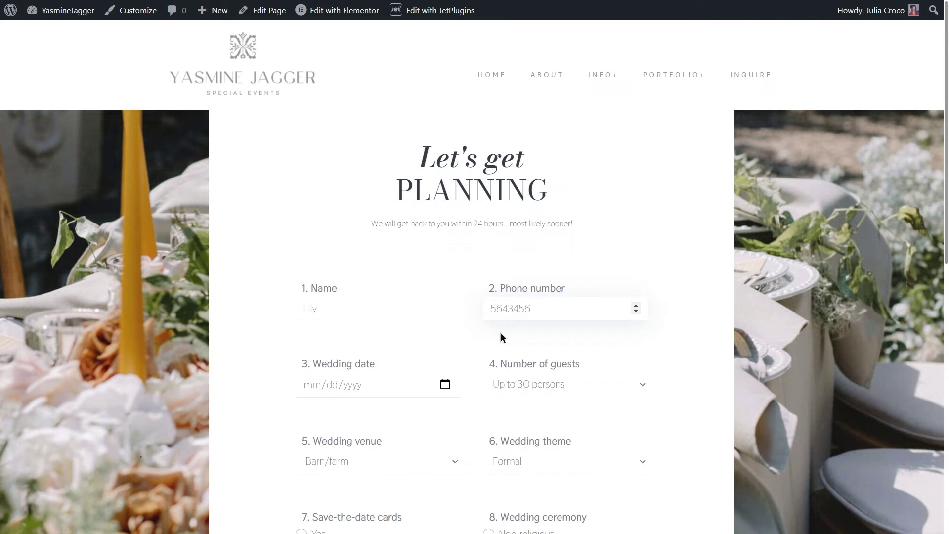
{"action": "left_click", "coordinate": [445, 384]}
{"action": "left_click", "coordinate": [388, 306]}
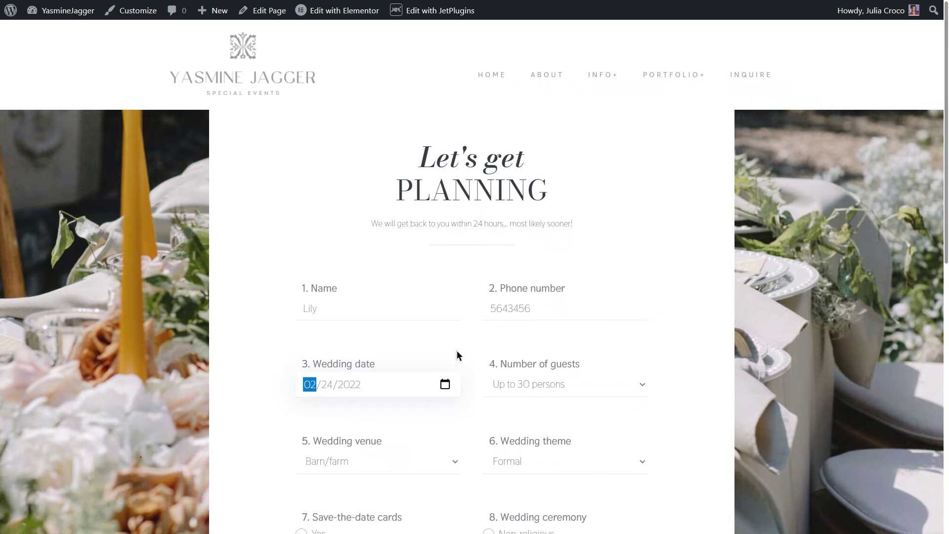
{"action": "left_click", "coordinate": [566, 385]}
{"action": "left_click", "coordinate": [535, 416]}
- Choose a non-religious ceremony, save-the-dates, musician, photographer and catering, then send the request
{"action": "scroll", "coordinate": [535, 417], "scroll_direction": "down", "scroll_amount": 5}
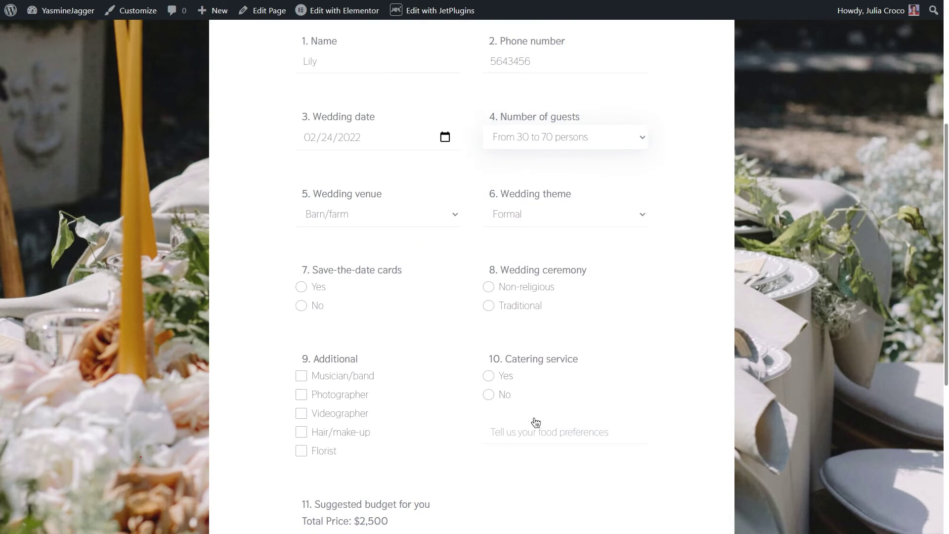
{"action": "left_click", "coordinate": [494, 289]}
{"action": "left_click", "coordinate": [318, 289]}
{"action": "left_click", "coordinate": [321, 377]}
{"action": "left_click", "coordinate": [322, 394]}
{"action": "left_click", "coordinate": [489, 377]}
{"action": "scroll", "coordinate": [487, 373], "scroll_direction": "down", "scroll_amount": 5}
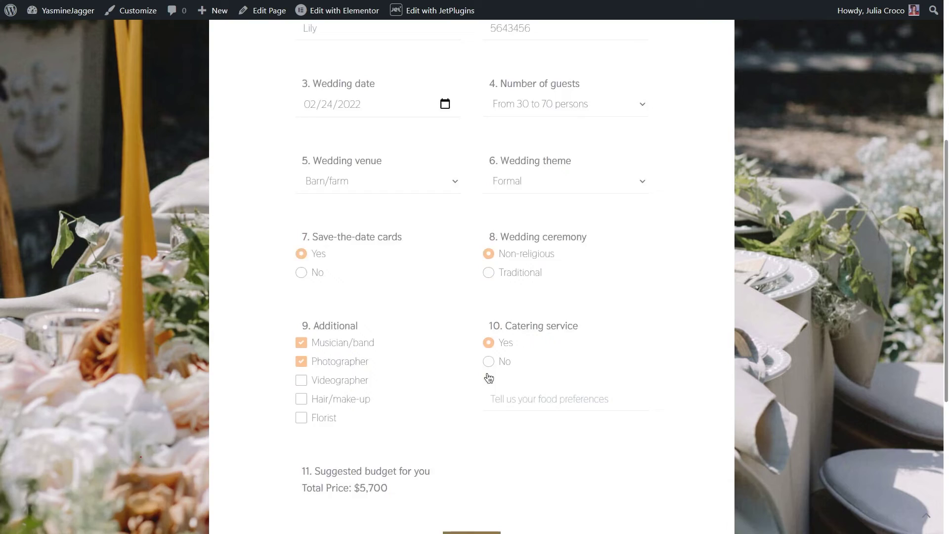
{"action": "left_click", "coordinate": [472, 331]}
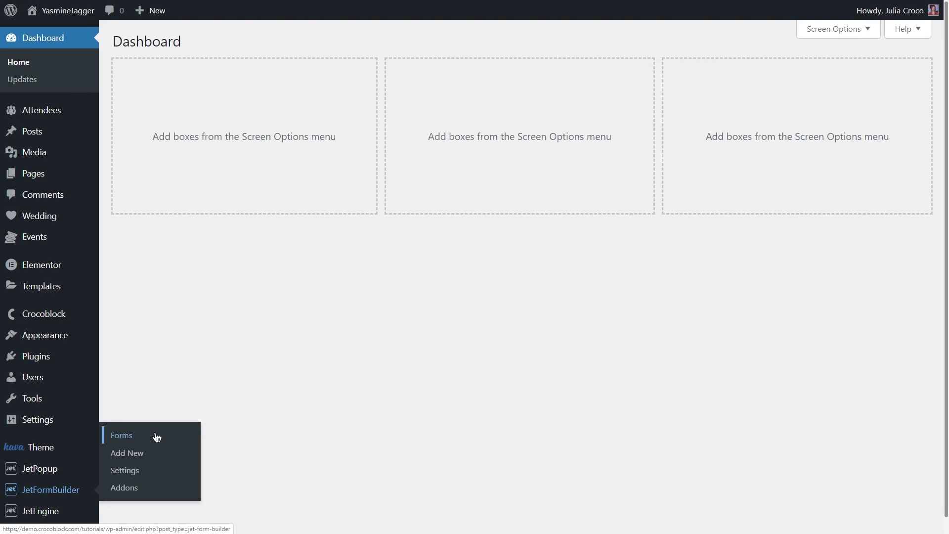
- Delete the Redirect to Page submit action from the Request form and update it
{"action": "left_click", "coordinate": [157, 437]}
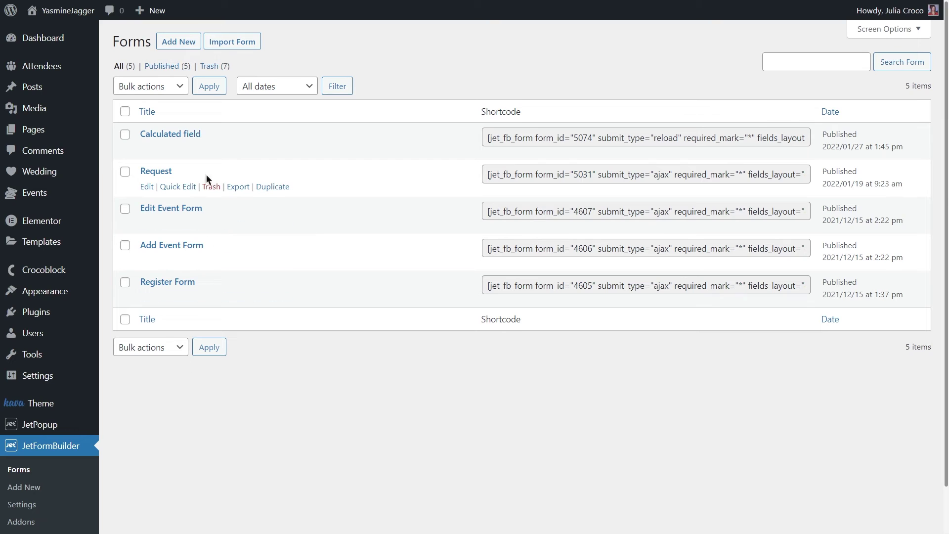
{"action": "left_click", "coordinate": [147, 187]}
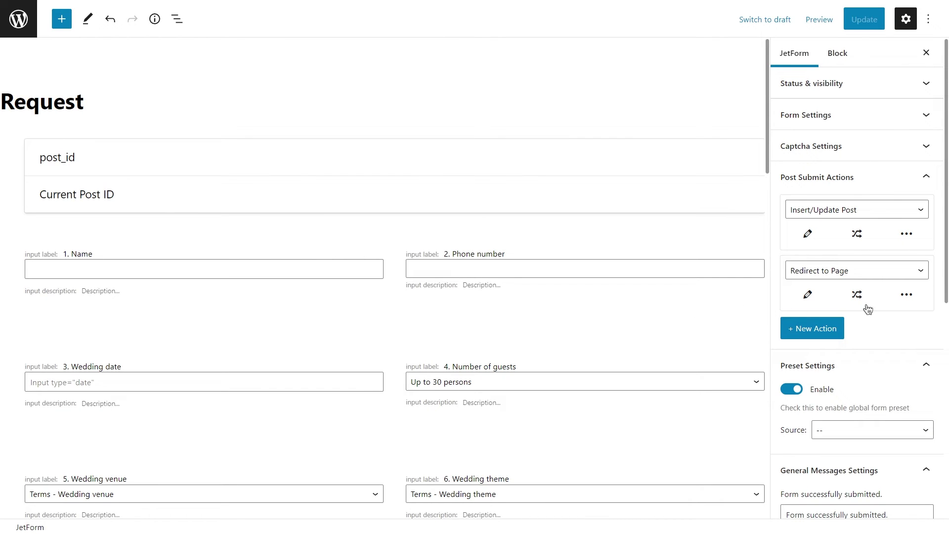
{"action": "left_click", "coordinate": [907, 296]}
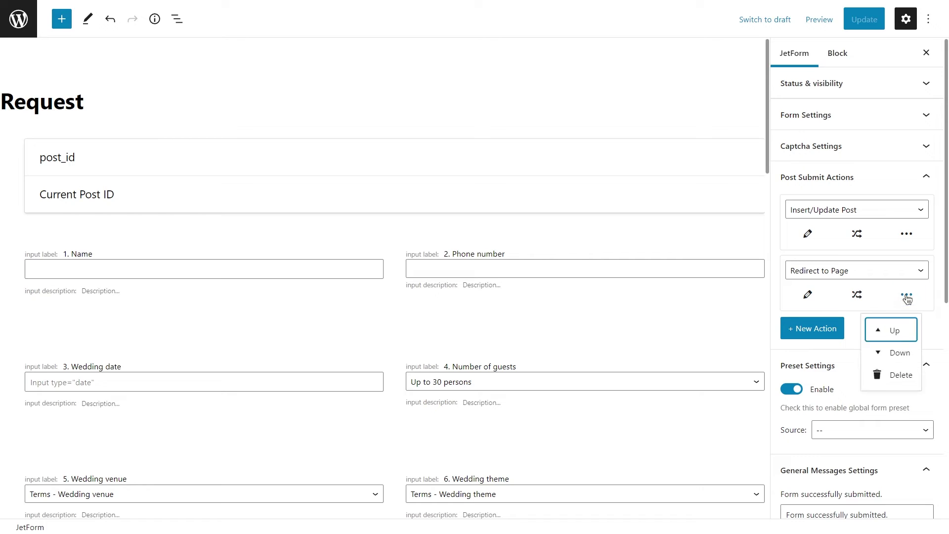
{"action": "left_click", "coordinate": [899, 375]}
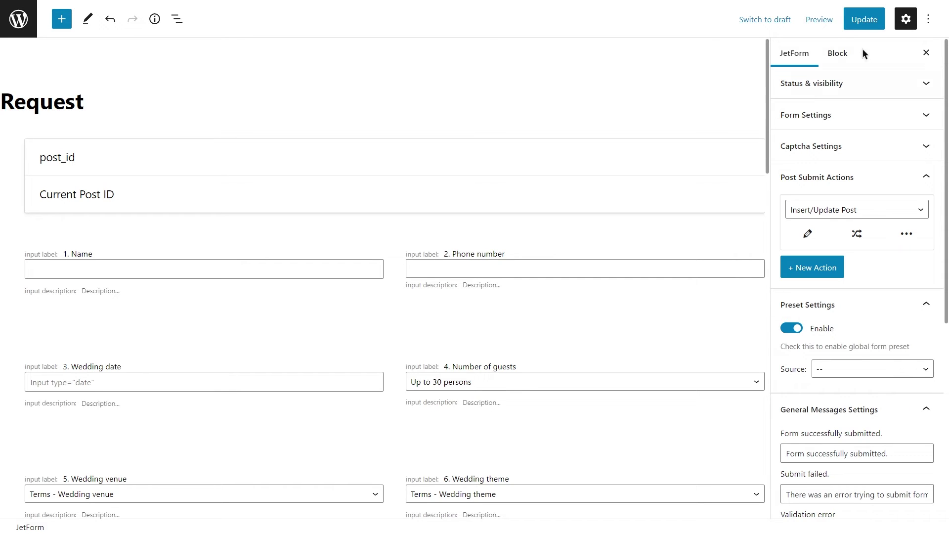
{"action": "left_click", "coordinate": [862, 20]}
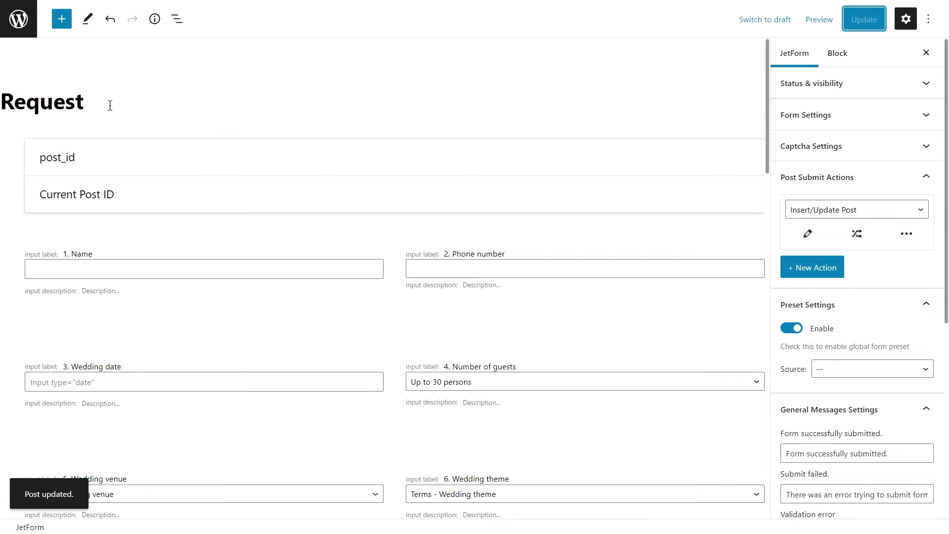
{"action": "left_click", "coordinate": [15, 30]}
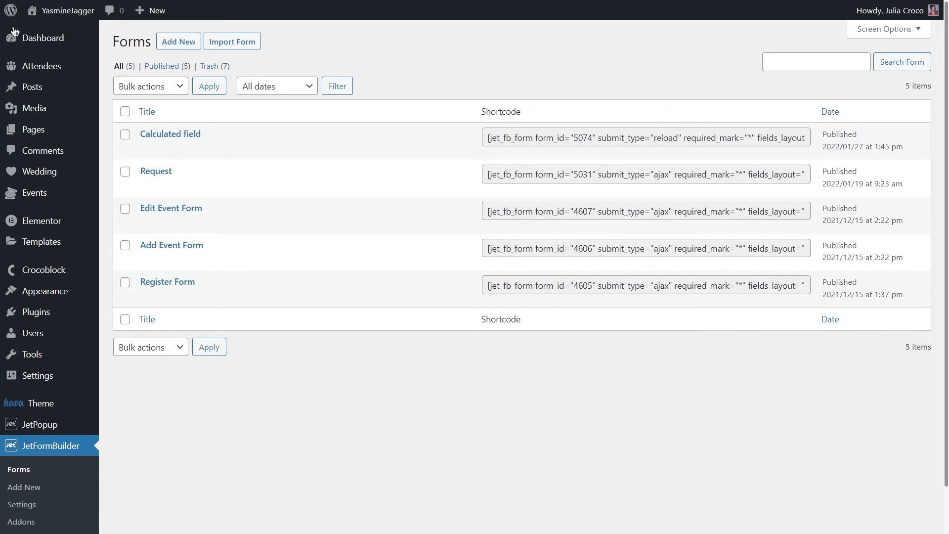
- Open the Wedding page in Elementor and scroll down to the request form's Send button
{"action": "mouse_move", "coordinate": [69, 133]}
{"action": "left_click", "coordinate": [163, 134]}
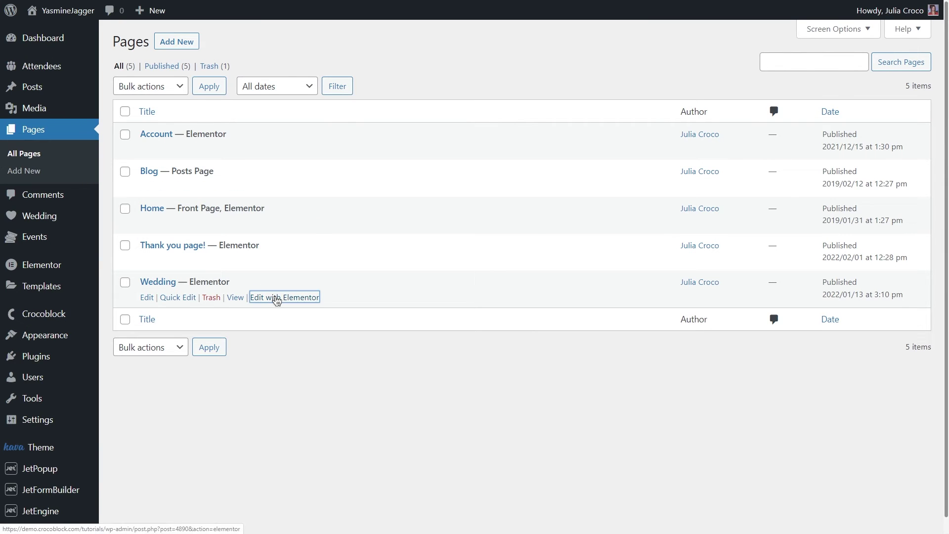
{"action": "left_click", "coordinate": [276, 298]}
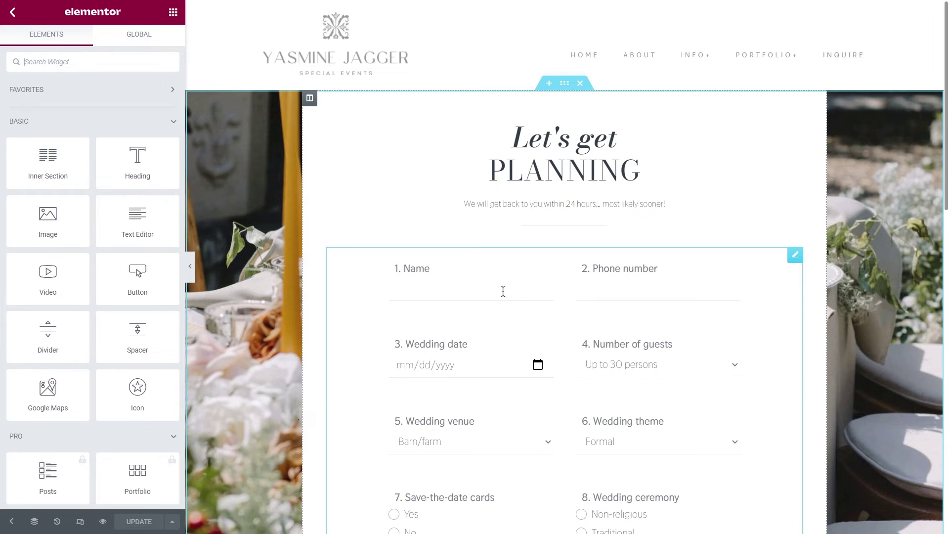
{"action": "scroll", "coordinate": [503, 292], "scroll_direction": "down", "scroll_amount": 10}
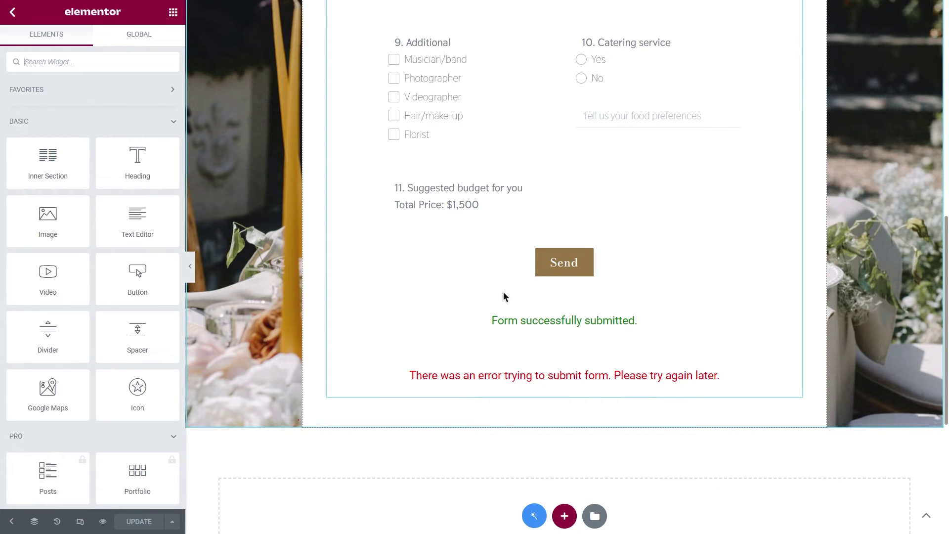
- Add a text block under the form reading 'Your request has been successfully submitted!'
{"action": "left_click_drag", "start_coordinate": [138, 218], "coordinate": [382, 390]}
{"action": "left_click_drag", "start_coordinate": [144, 227], "coordinate": [17, 172]}
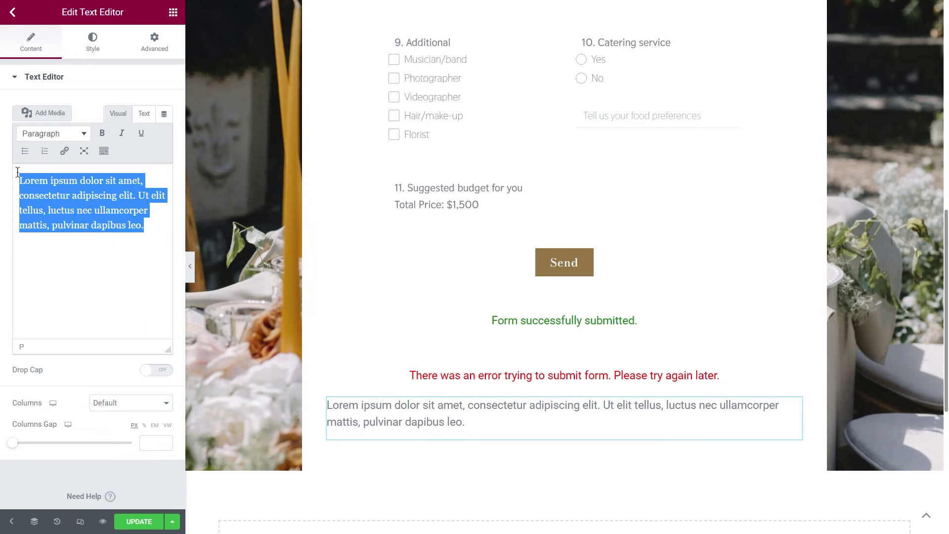
{"action": "key", "text": "BackSpace"}
{"action": "type", "text": "Your request has been suc"}
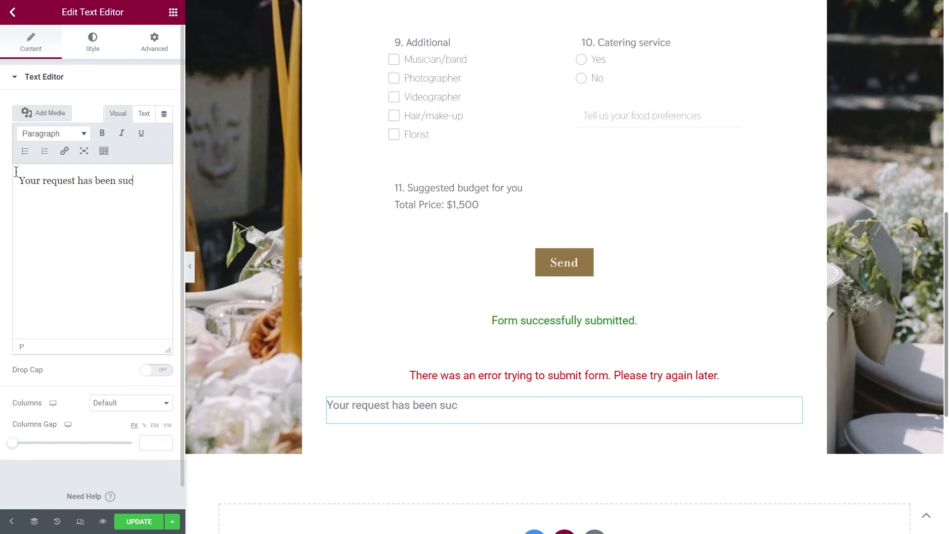
{"action": "type", "text": "cessfully submitted!"}
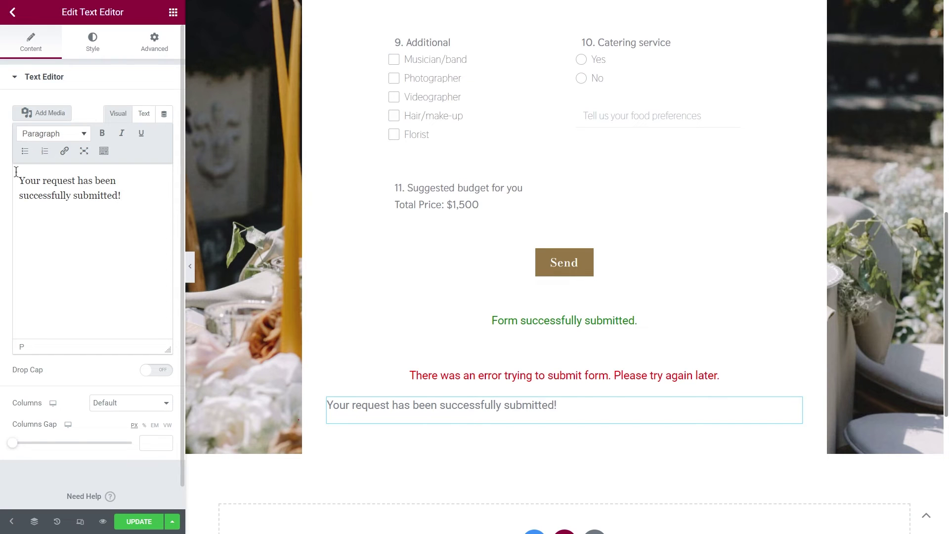
- Give the success message a dark text colour
{"action": "left_click", "coordinate": [92, 42]}
{"action": "left_click", "coordinate": [165, 133]}
{"action": "left_click", "coordinate": [58, 254]}
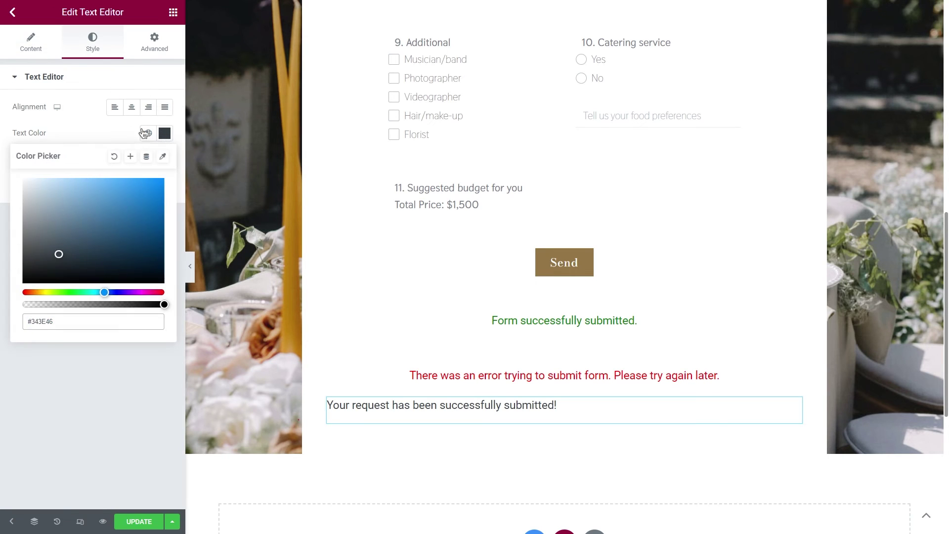
{"action": "left_click", "coordinate": [165, 133]}
- Set the message's typography to Bodoni Moda, size 25, weight 600, italic
{"action": "left_click", "coordinate": [165, 158]}
{"action": "left_click", "coordinate": [126, 217]}
{"action": "type", "text": "bodoni"}
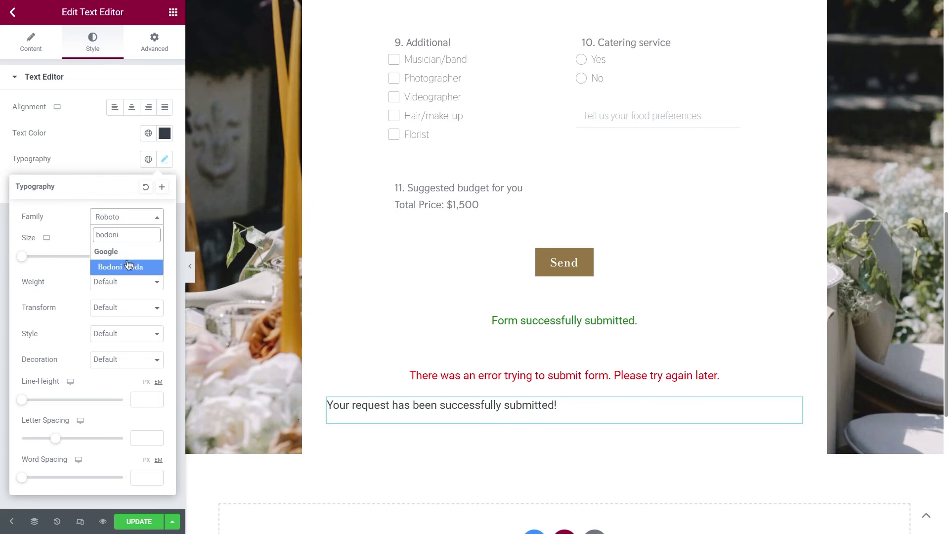
{"action": "left_click", "coordinate": [121, 265]}
{"action": "type", "text": "25"}
{"action": "left_click", "coordinate": [126, 282]}
{"action": "left_click", "coordinate": [125, 341]}
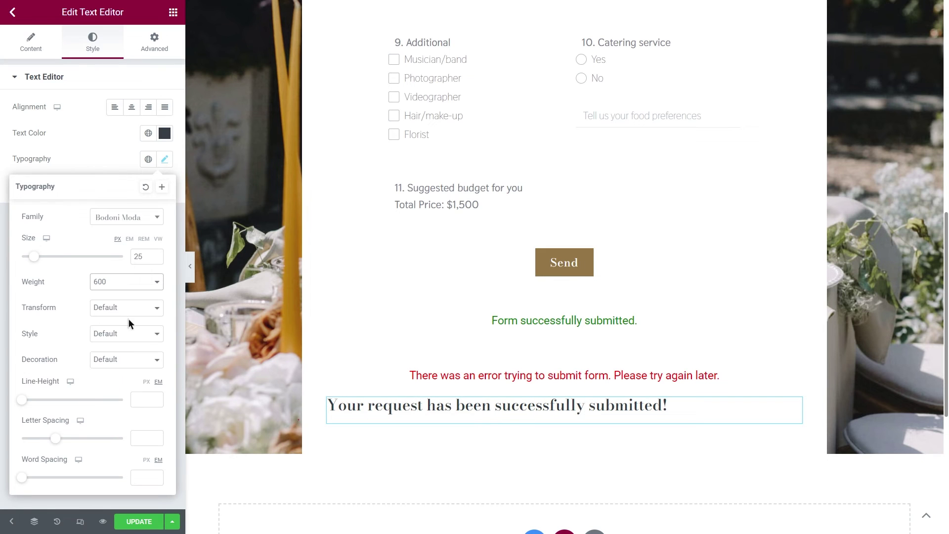
{"action": "left_click", "coordinate": [130, 333]}
{"action": "left_click", "coordinate": [102, 365]}
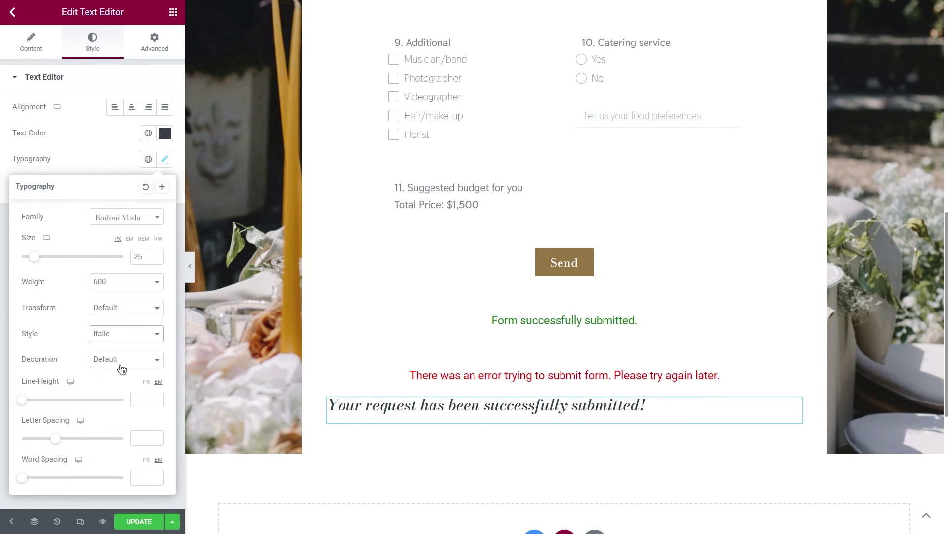
- Centre the success message, then enable Dynamic Visibility on the form to hide it when the condition is met
{"action": "left_click", "coordinate": [117, 146]}
{"action": "left_click", "coordinate": [132, 106]}
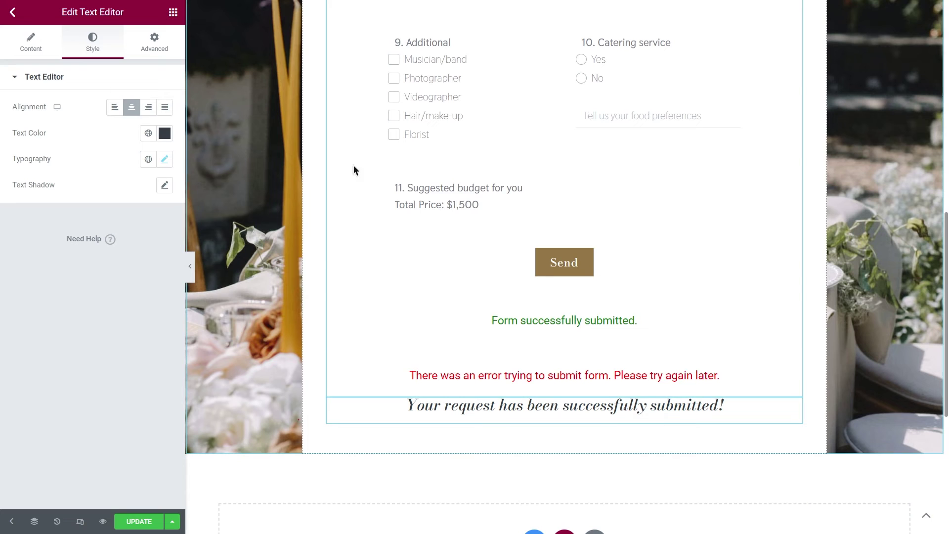
{"action": "left_click", "coordinate": [423, 166]}
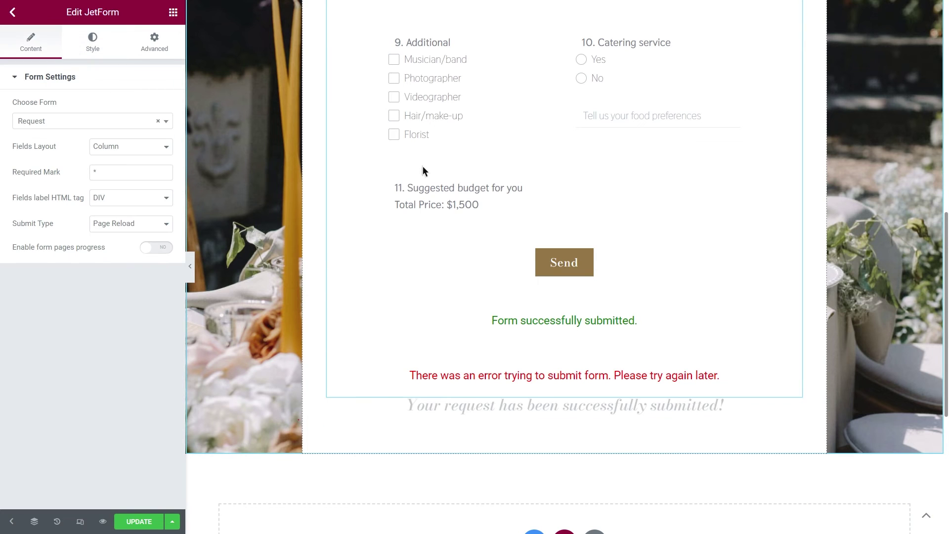
{"action": "left_click", "coordinate": [154, 42]}
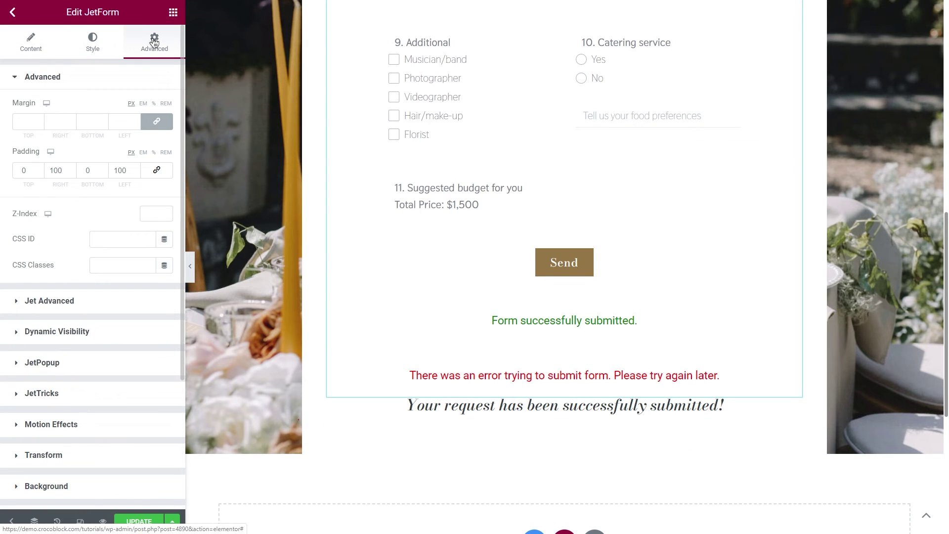
{"action": "left_click", "coordinate": [128, 77]}
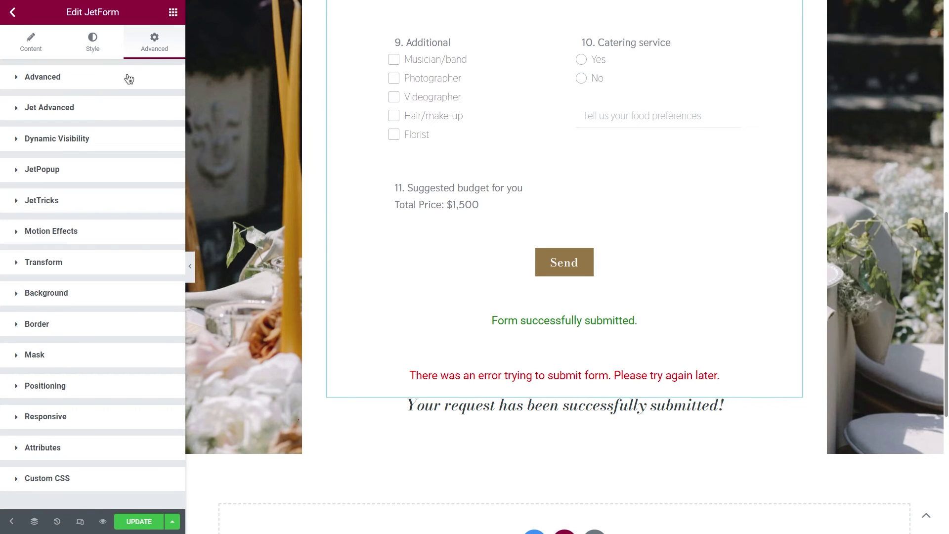
{"action": "left_click", "coordinate": [121, 142]}
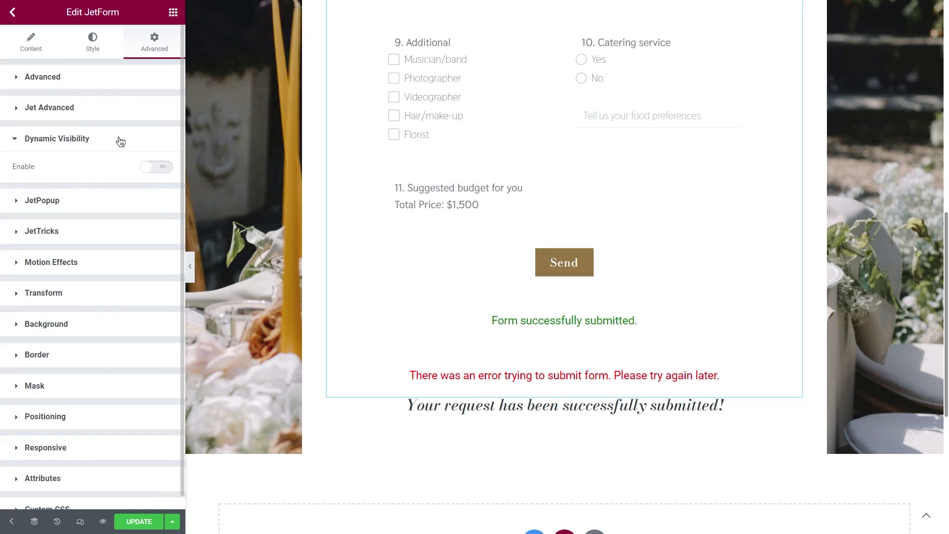
{"action": "left_click", "coordinate": [157, 167]}
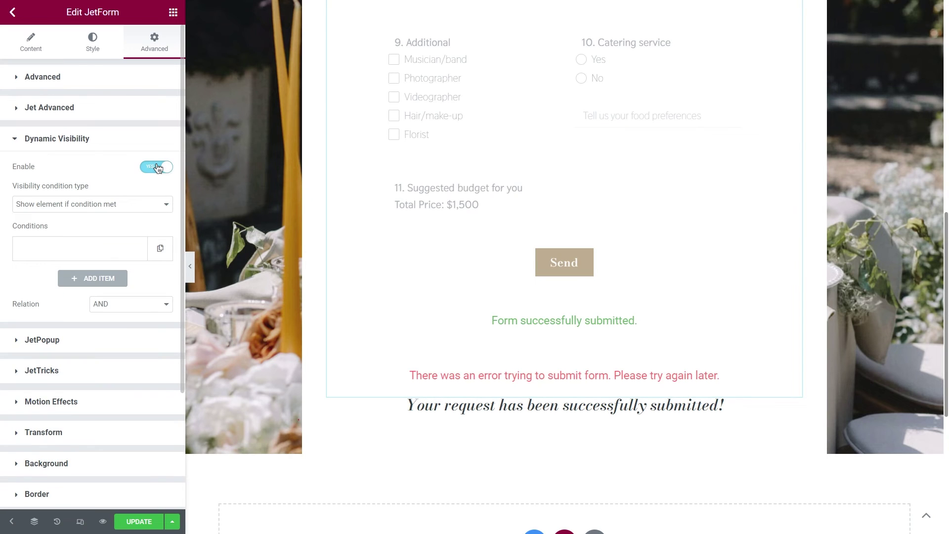
{"action": "left_click", "coordinate": [124, 207]}
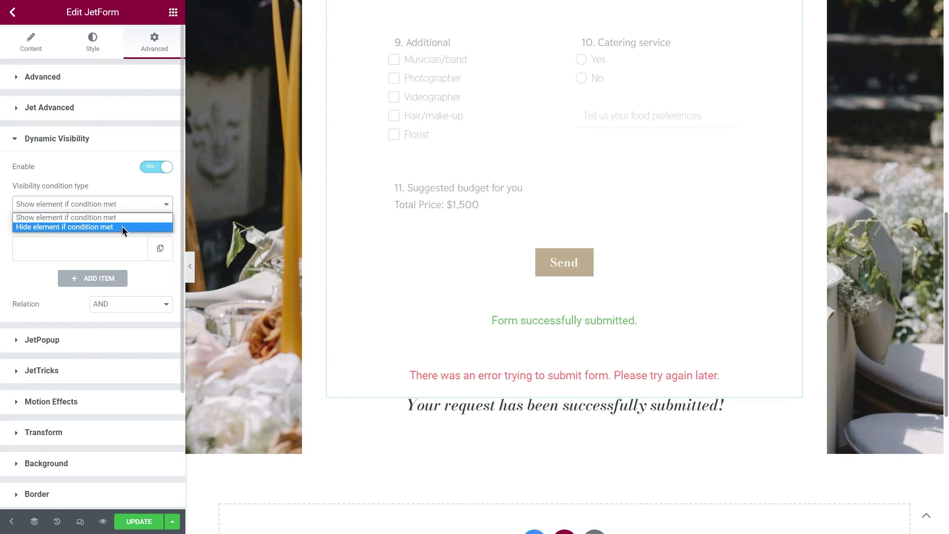
{"action": "left_click", "coordinate": [122, 227]}
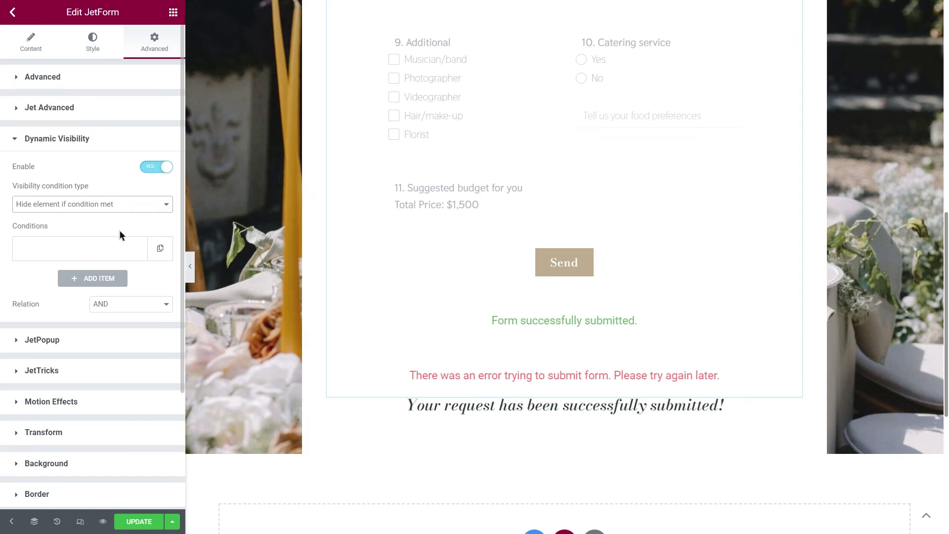
- Expand the form's visibility condition and set its comparison to Equal
{"action": "left_click", "coordinate": [116, 248]}
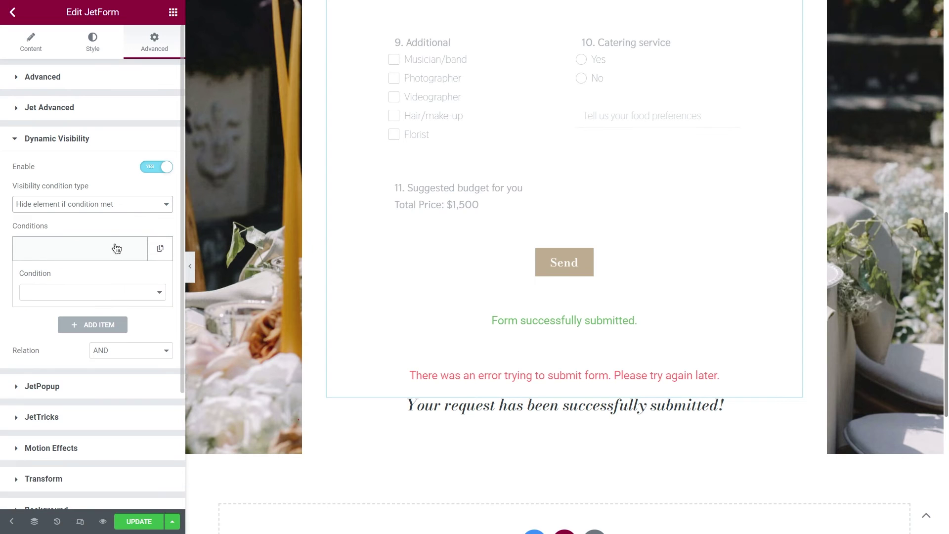
{"action": "left_click", "coordinate": [127, 292]}
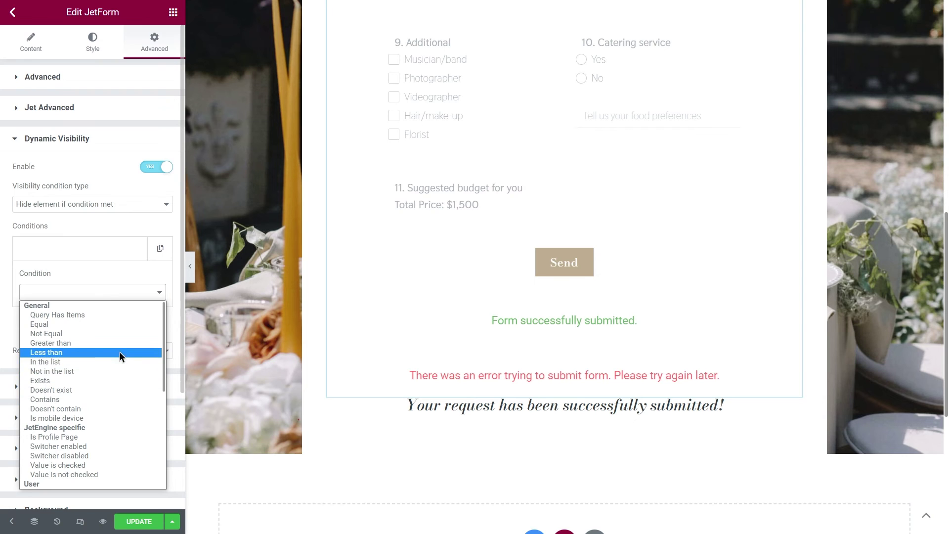
{"action": "left_click", "coordinate": [119, 324]}
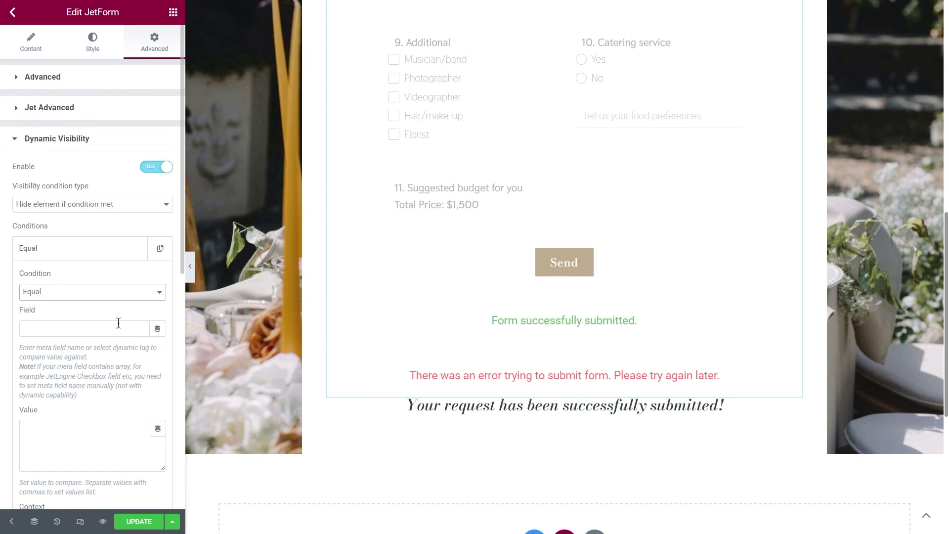
{"action": "scroll", "coordinate": [119, 324], "scroll_direction": "down", "scroll_amount": 1}
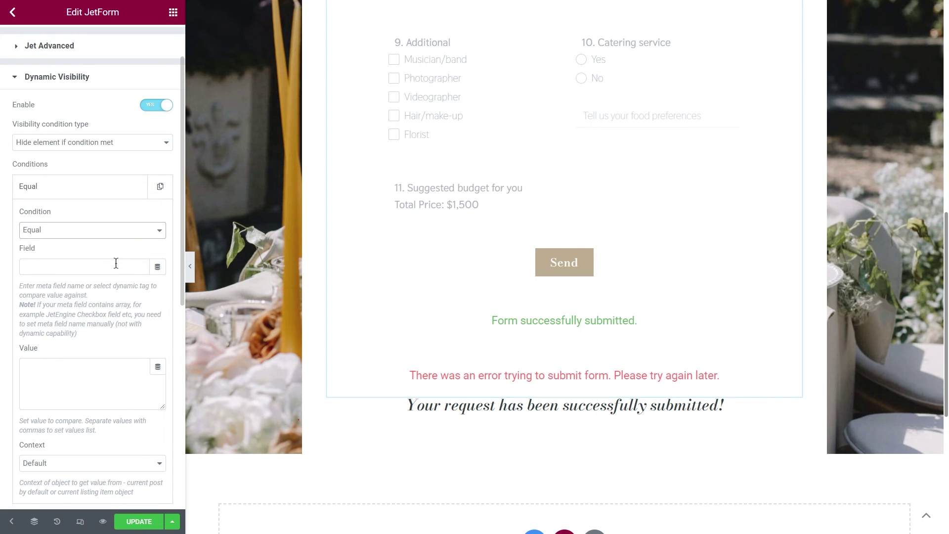
{"action": "left_click", "coordinate": [157, 268]}
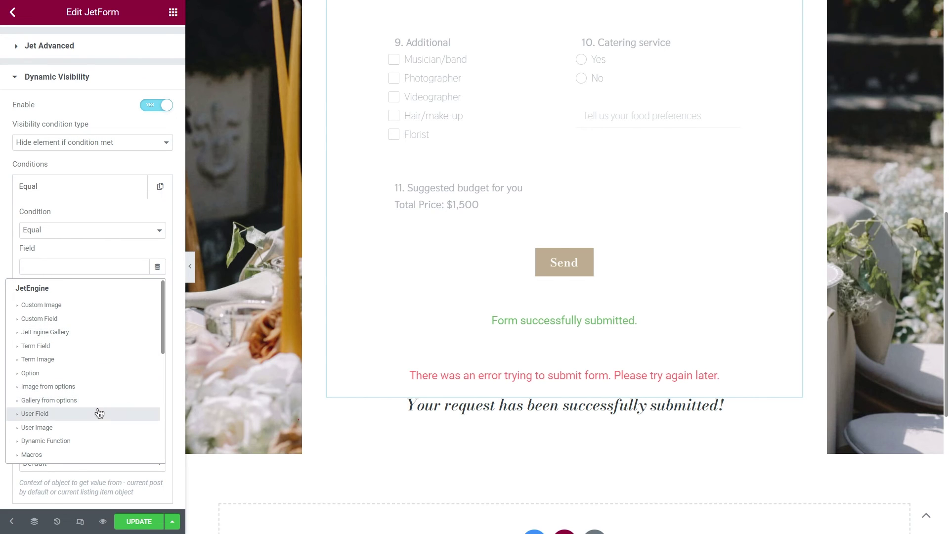
- Add Florist to the live wedding request and submit the form
{"action": "scroll", "coordinate": [100, 415], "scroll_direction": "down", "scroll_amount": 1}
{"action": "scroll", "coordinate": [99, 416], "scroll_direction": "down", "scroll_amount": 1}
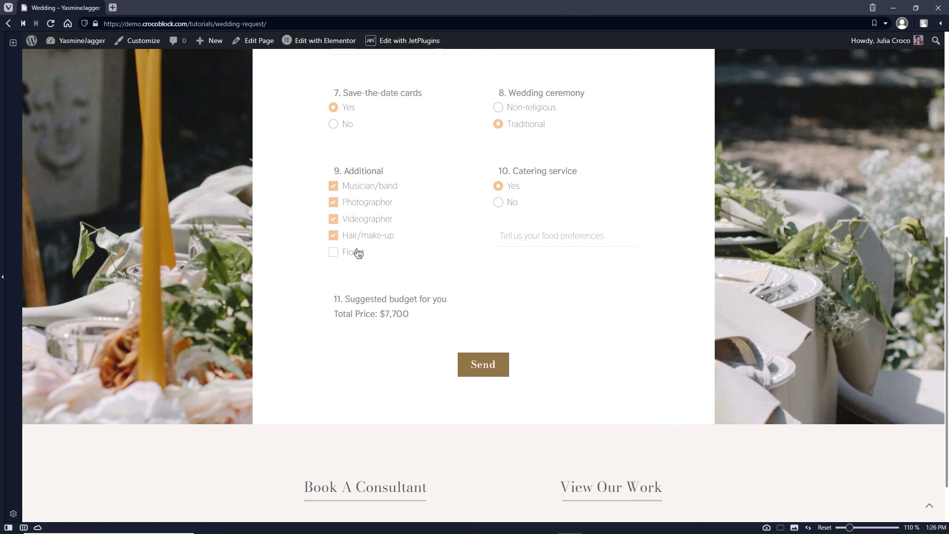
{"action": "left_click", "coordinate": [355, 252]}
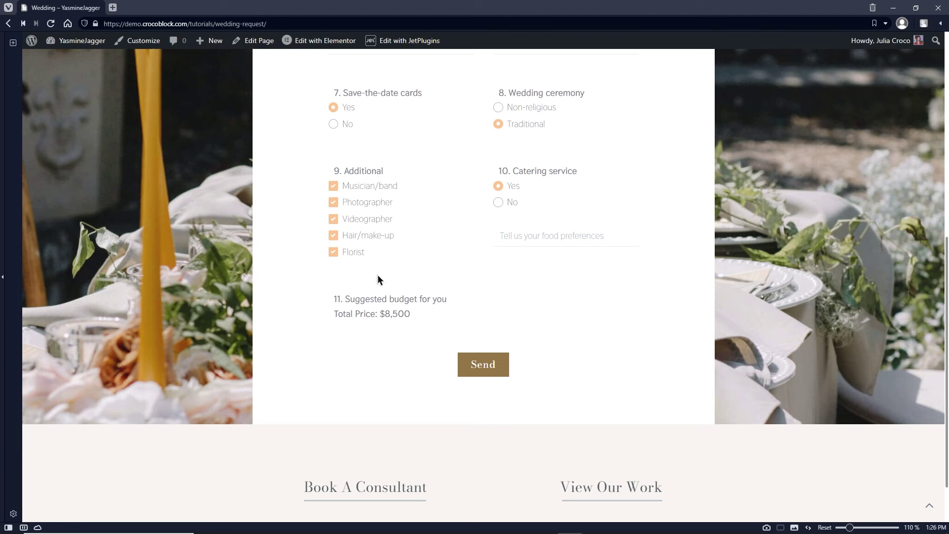
{"action": "left_click", "coordinate": [481, 363]}
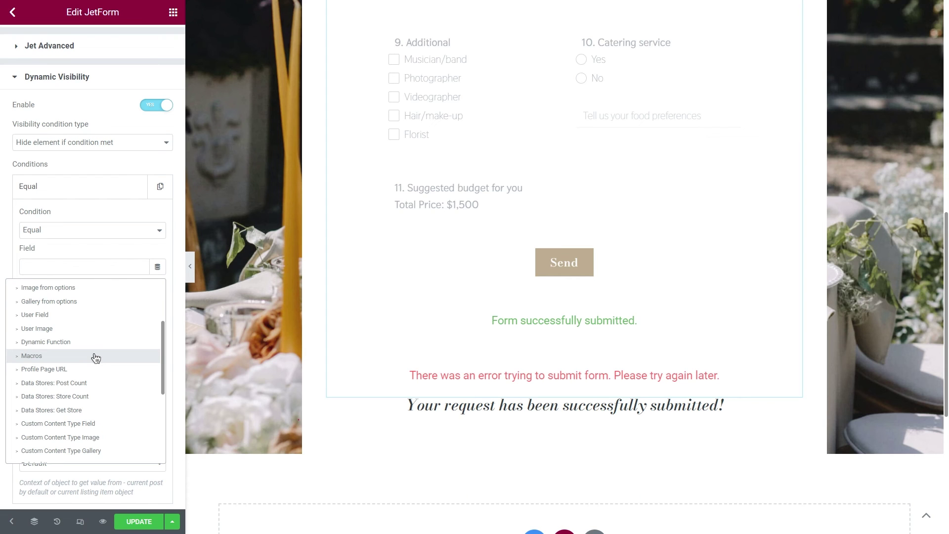
- Make the hide condition's Field a Query Variable macro 'status' with Value 'success'
{"action": "left_click", "coordinate": [95, 357]}
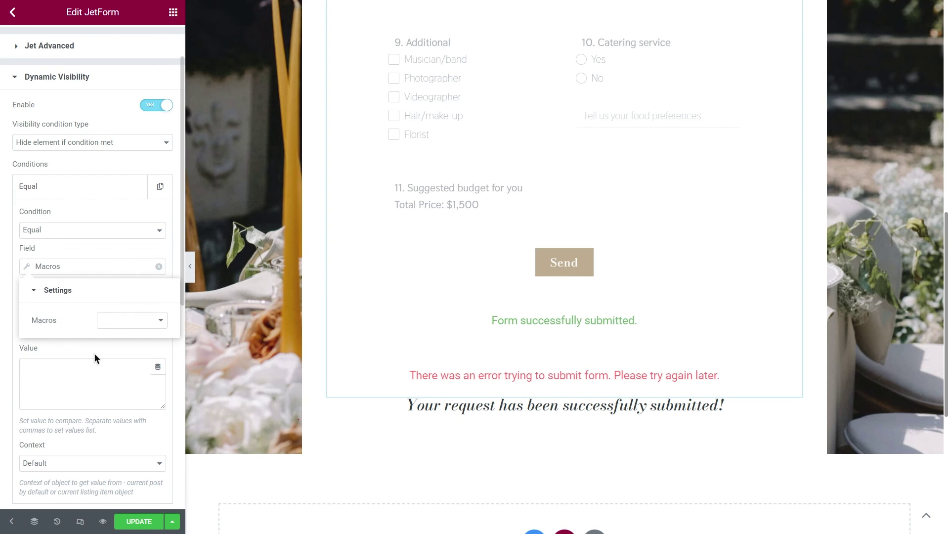
{"action": "left_click", "coordinate": [130, 320]}
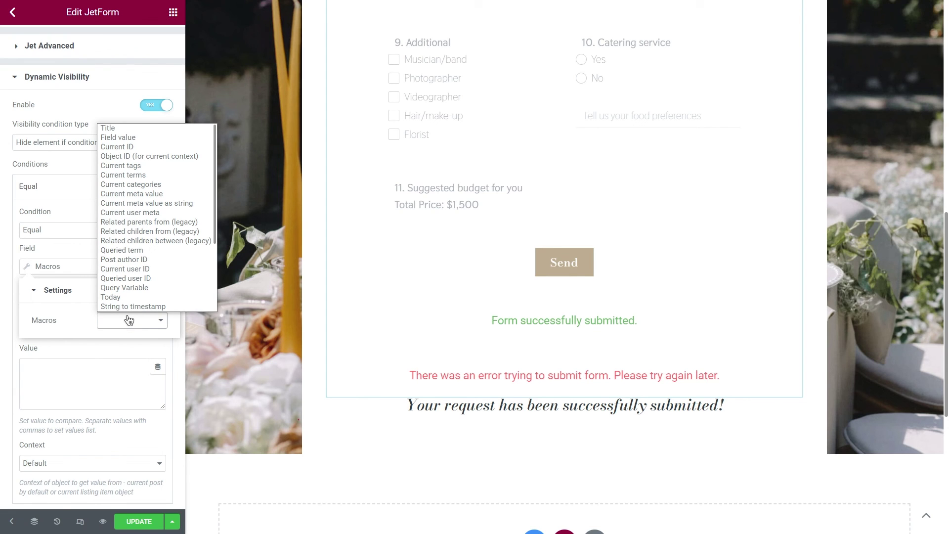
{"action": "left_click", "coordinate": [147, 288]}
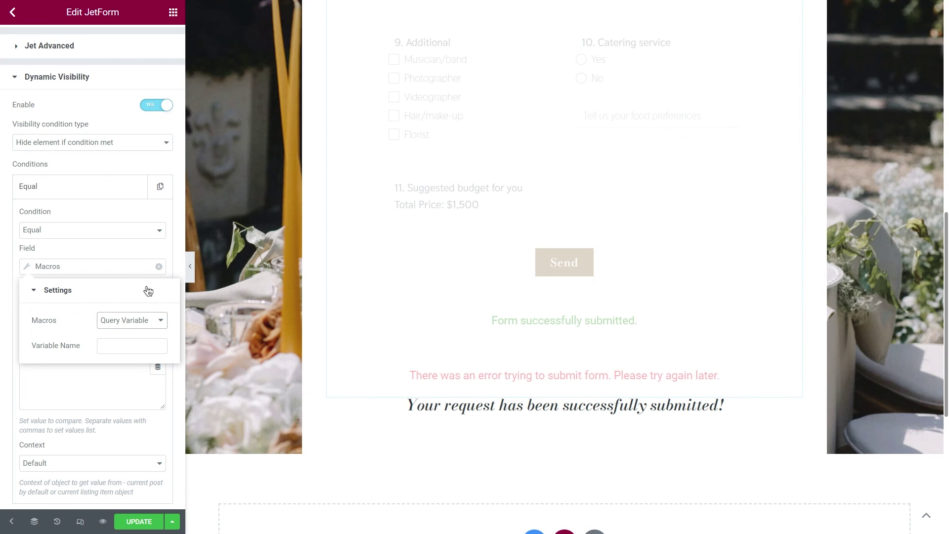
{"action": "left_click", "coordinate": [122, 347]}
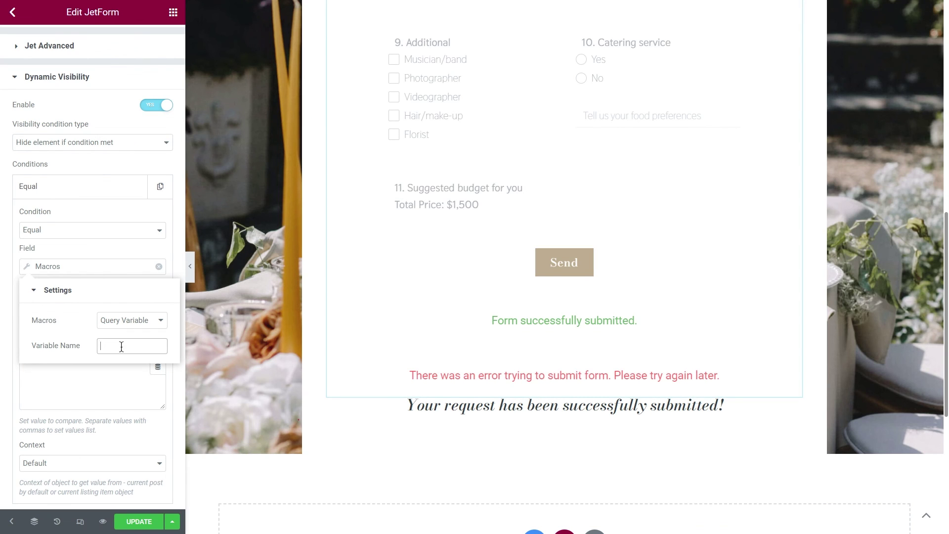
{"action": "type", "text": "status"}
{"action": "left_click", "coordinate": [95, 372]}
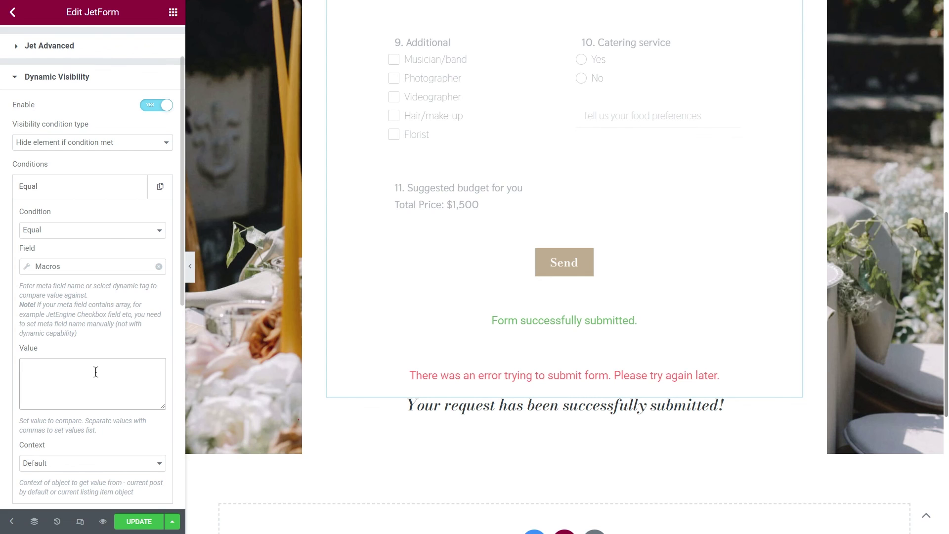
{"action": "type", "text": "success"}
- Enable Dynamic Visibility on the success text: show if condition met, with an Equal condition
{"action": "left_click", "coordinate": [428, 408]}
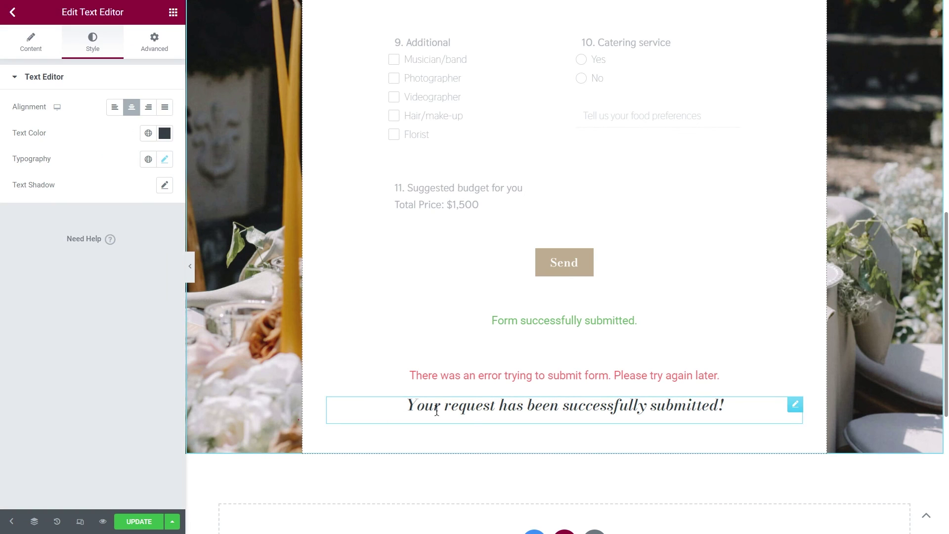
{"action": "left_click", "coordinate": [164, 48]}
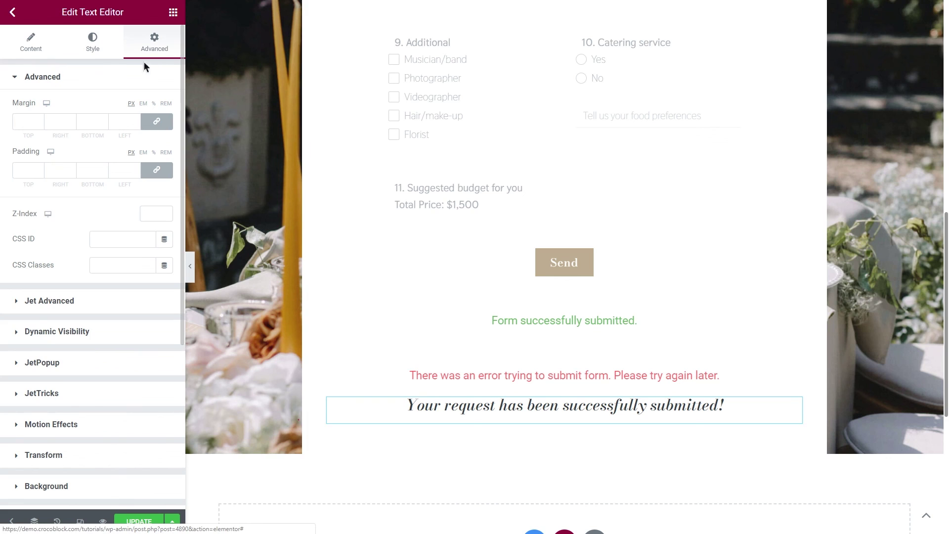
{"action": "left_click", "coordinate": [114, 140]}
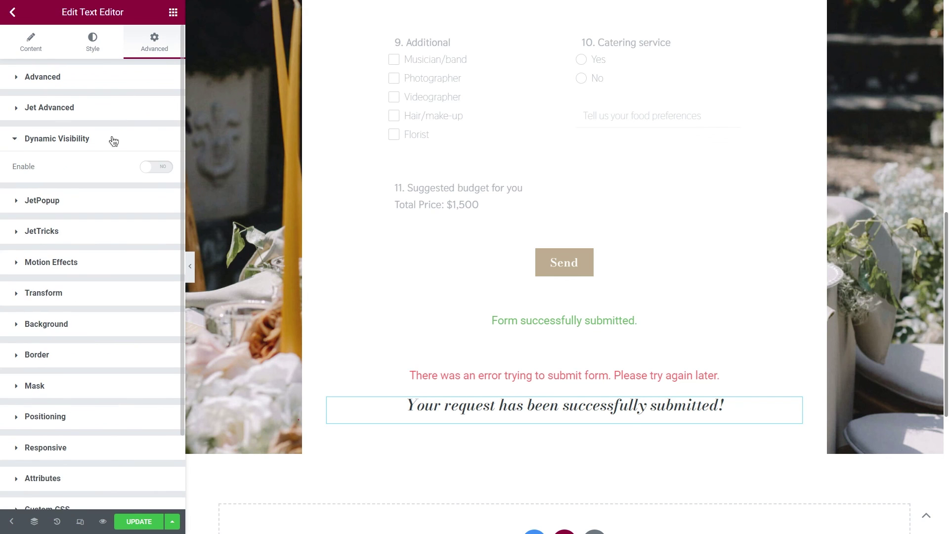
{"action": "left_click", "coordinate": [161, 169]}
{"action": "left_click", "coordinate": [133, 205]}
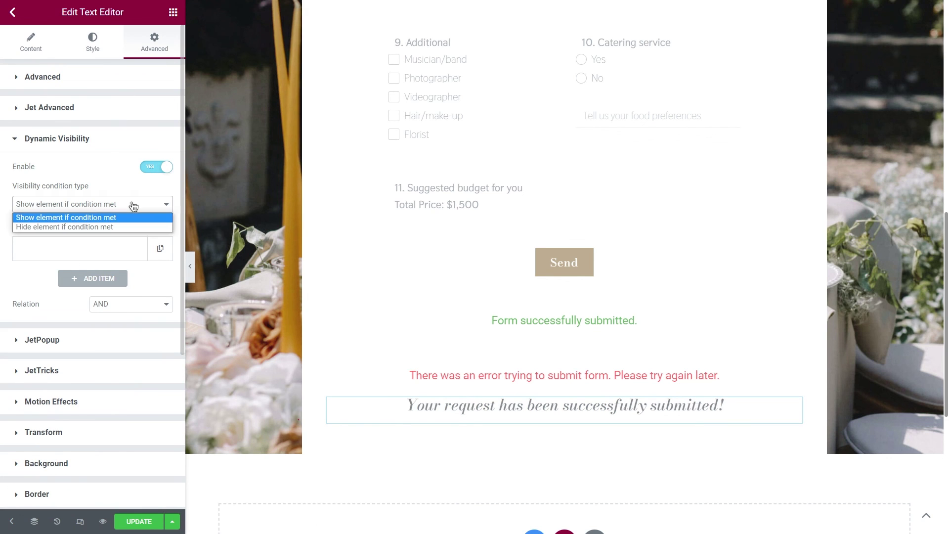
{"action": "left_click", "coordinate": [126, 218]}
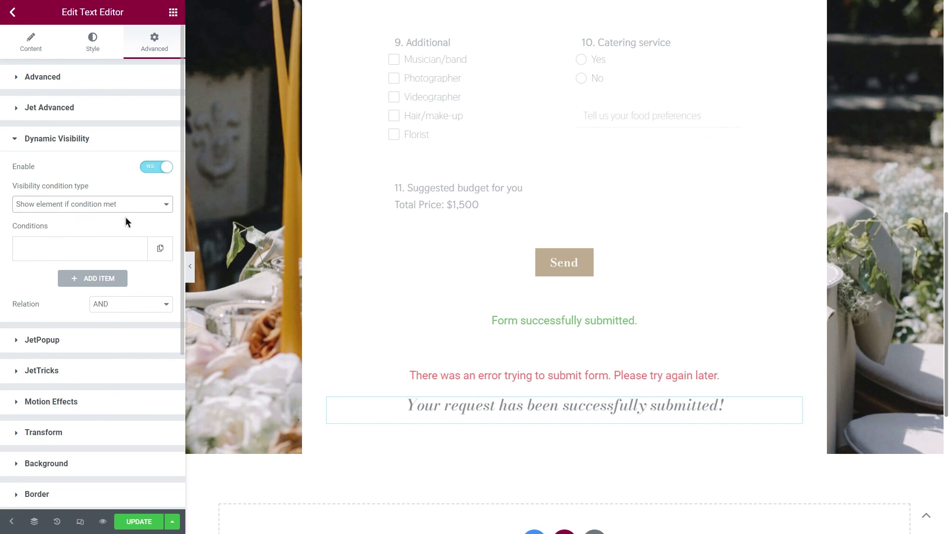
{"action": "left_click", "coordinate": [116, 247]}
{"action": "left_click", "coordinate": [106, 292]}
{"action": "left_click", "coordinate": [100, 315]}
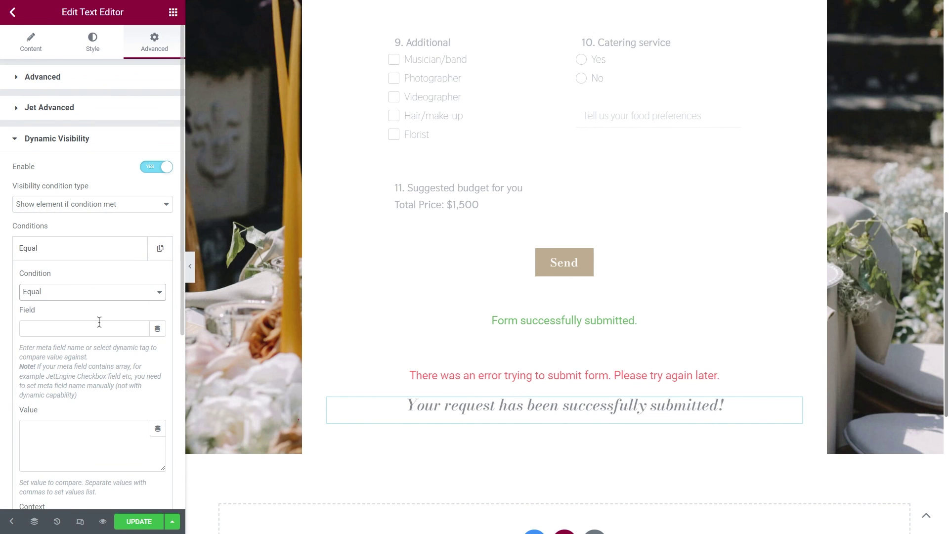
- Set the condition Field to Query Variable 'status', Value 'success', and update the page
{"action": "left_click", "coordinate": [157, 329]}
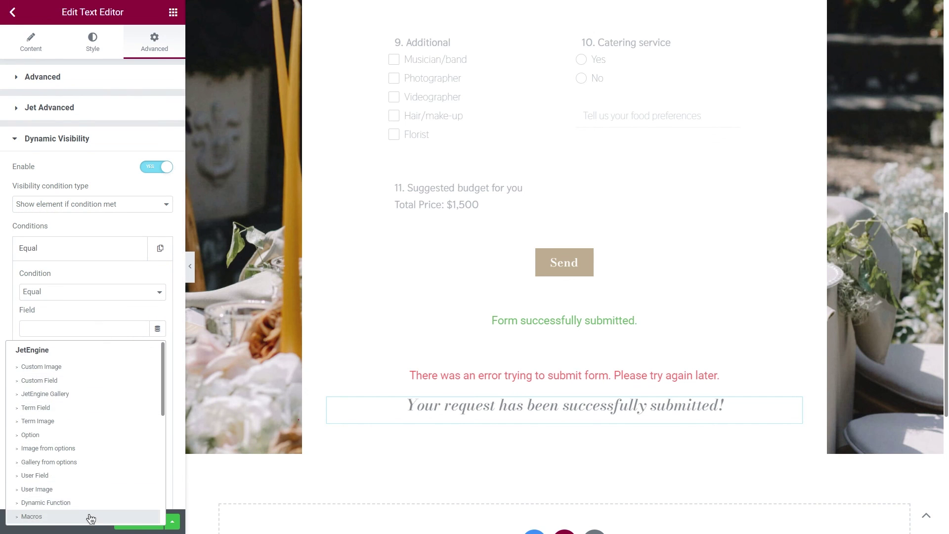
{"action": "left_click", "coordinate": [49, 515]}
{"action": "left_click", "coordinate": [131, 383]}
{"action": "left_click", "coordinate": [135, 357]}
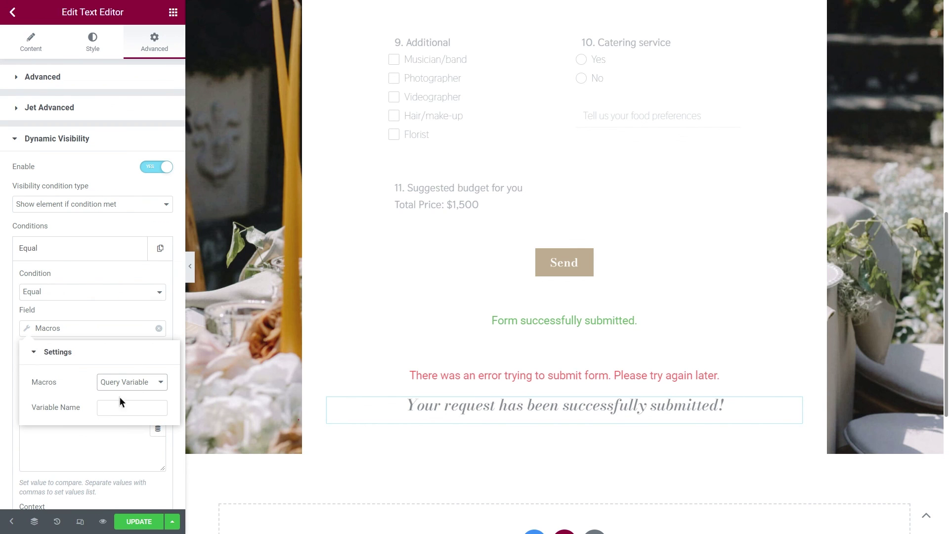
{"action": "left_click", "coordinate": [114, 408]}
{"action": "type", "text": "status"}
{"action": "left_click", "coordinate": [110, 449]}
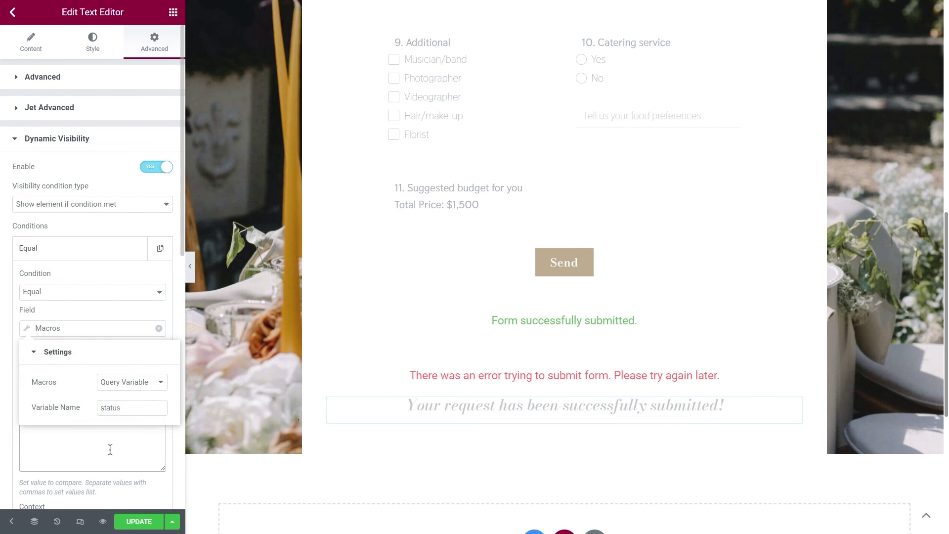
{"action": "type", "text": "success"}
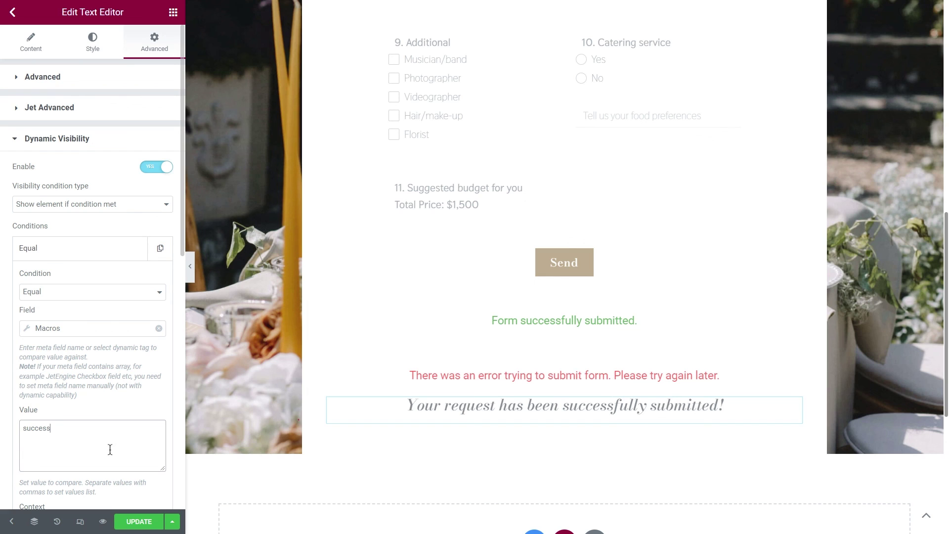
{"action": "left_click", "coordinate": [139, 522]}
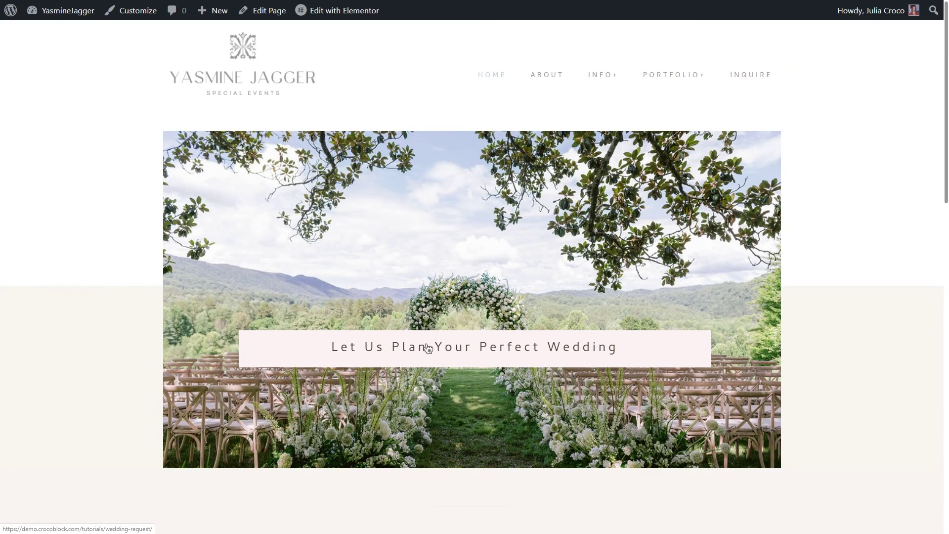
- Open the wedding request page and enter the client's name and phone number
{"action": "left_click", "coordinate": [428, 348]}
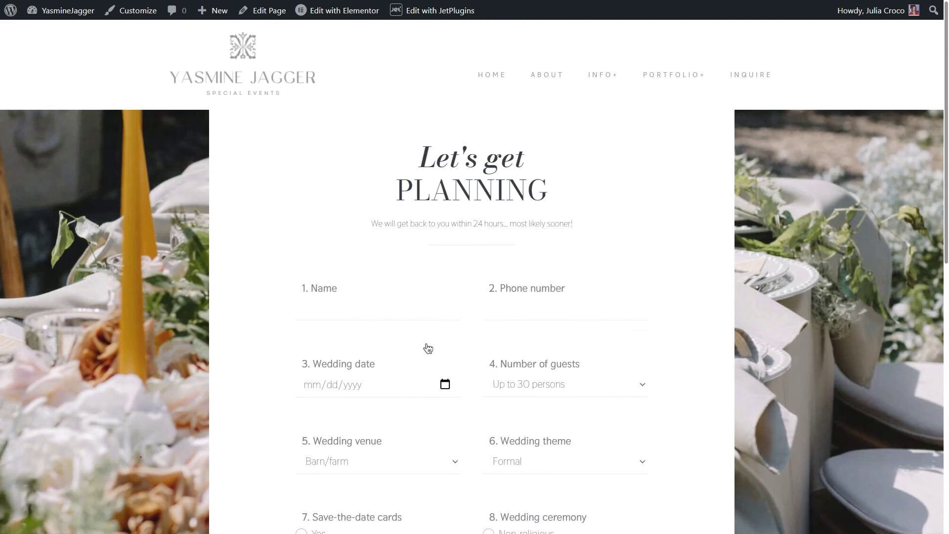
{"action": "scroll", "coordinate": [428, 348], "scroll_direction": "down", "scroll_amount": 4}
{"action": "scroll", "coordinate": [428, 348], "scroll_direction": "down", "scroll_amount": 5}
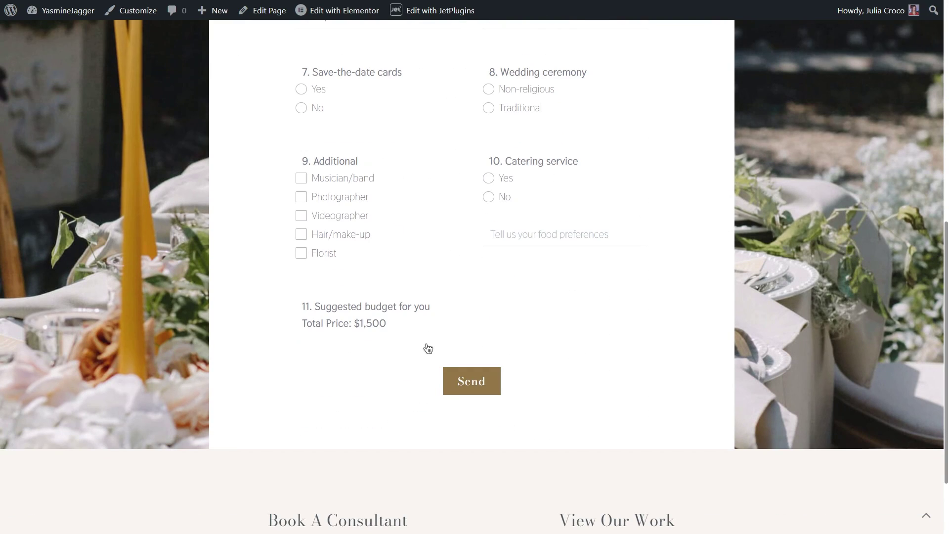
{"action": "scroll", "coordinate": [428, 349], "scroll_direction": "up", "scroll_amount": 8}
{"action": "left_click", "coordinate": [356, 264]}
{"action": "type", "text": "Anna"}
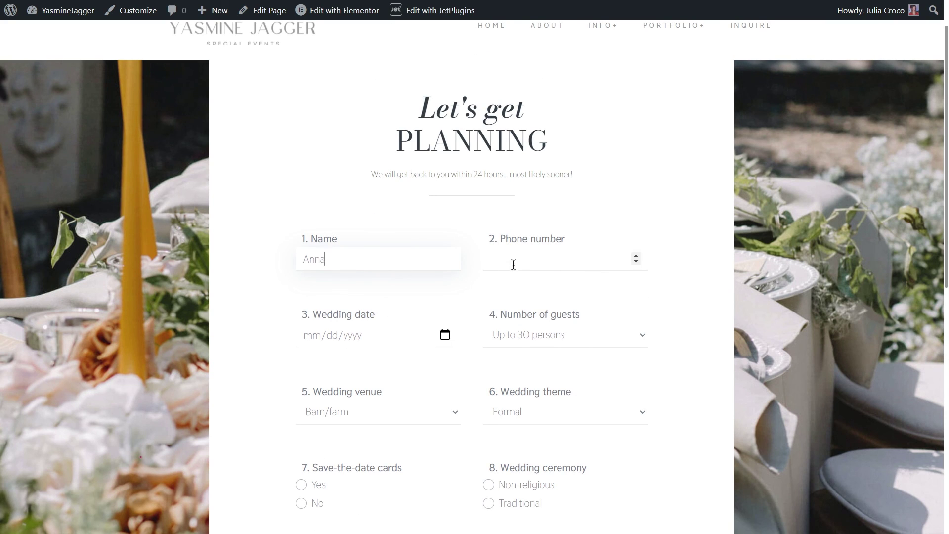
{"action": "left_click", "coordinate": [513, 264]}
{"action": "type", "text": "54531546"}
- Pick the 24th, From 70 persons, Yes for save-the-date cards, Non-religious ceremony, no catering
{"action": "left_click", "coordinate": [445, 335]}
{"action": "left_click", "coordinate": [381, 273]}
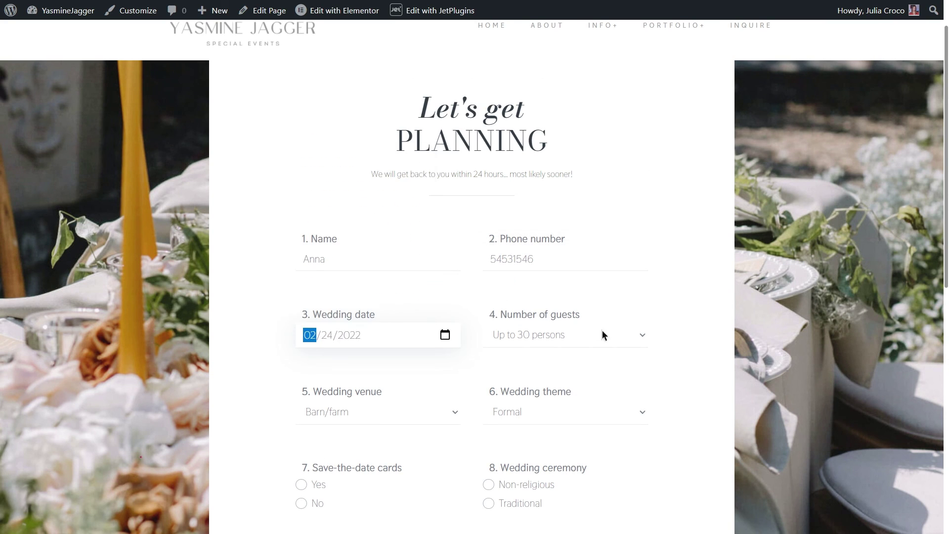
{"action": "left_click", "coordinate": [602, 335]}
{"action": "left_click", "coordinate": [609, 385]}
{"action": "scroll", "coordinate": [534, 356], "scroll_direction": "down", "scroll_amount": 5}
{"action": "left_click", "coordinate": [321, 238]}
{"action": "left_click", "coordinate": [516, 241]}
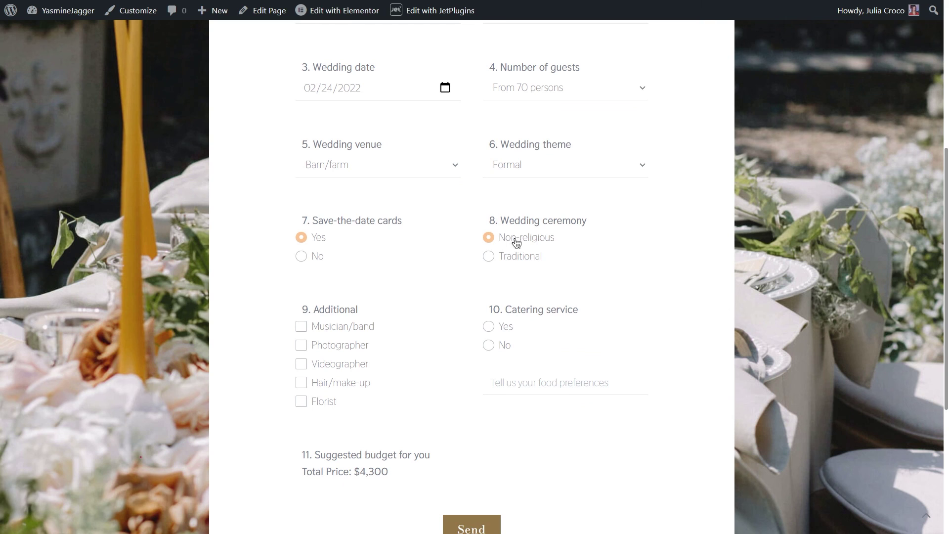
{"action": "left_click", "coordinate": [503, 346]}
- Add Photographer, Videographer and Hair/make-up services, then send the request
{"action": "left_click", "coordinate": [340, 345]}
{"action": "left_click", "coordinate": [346, 364]}
{"action": "left_click", "coordinate": [346, 383]}
{"action": "scroll", "coordinate": [343, 384], "scroll_direction": "down", "scroll_amount": 3}
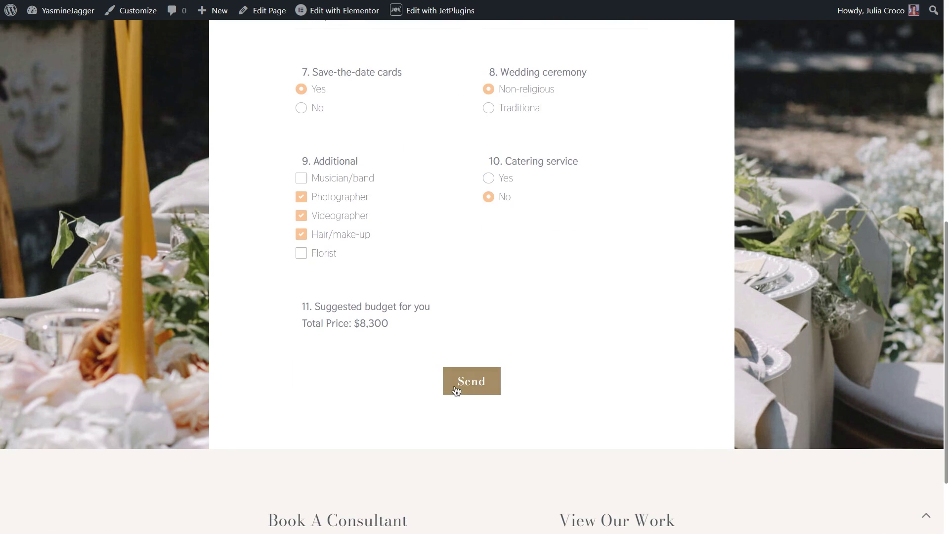
{"action": "left_click", "coordinate": [471, 381]}
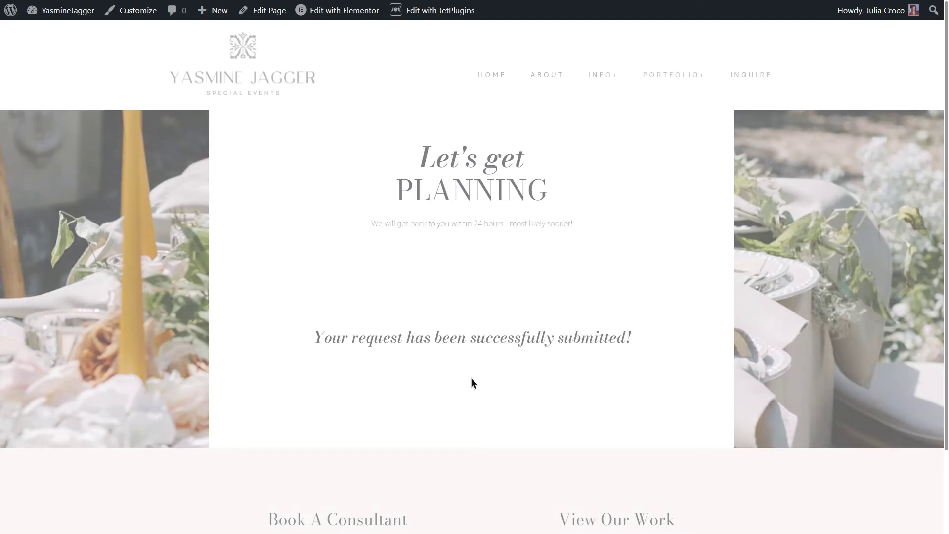